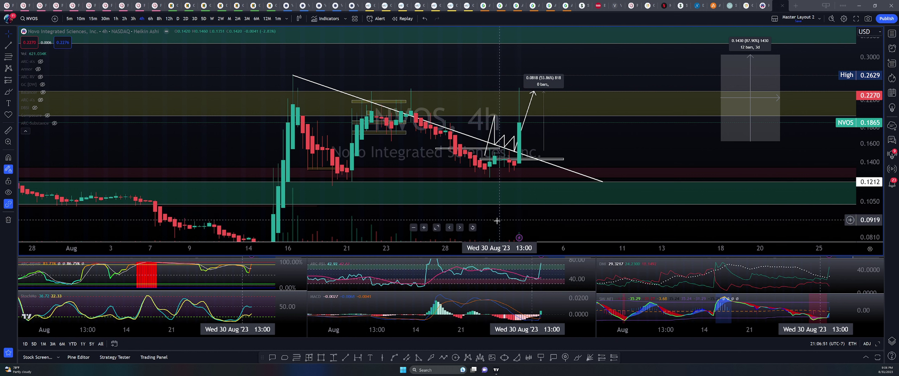
Rescale and pan the 4h NVOS chart to frame the candles around the breakout.
{"action": "scroll", "coordinate": [562, 228], "scroll_direction": "down", "scroll_amount": 2}
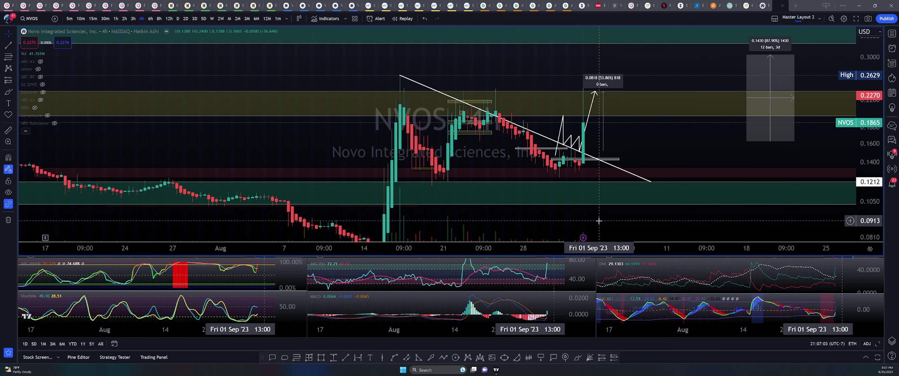
{"action": "scroll", "coordinate": [491, 200], "scroll_direction": "up", "scroll_amount": 1}
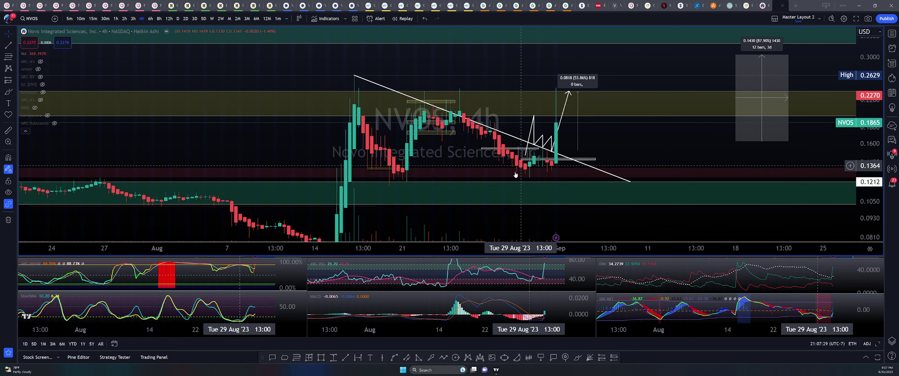
{"action": "right_click", "coordinate": [529, 175]}
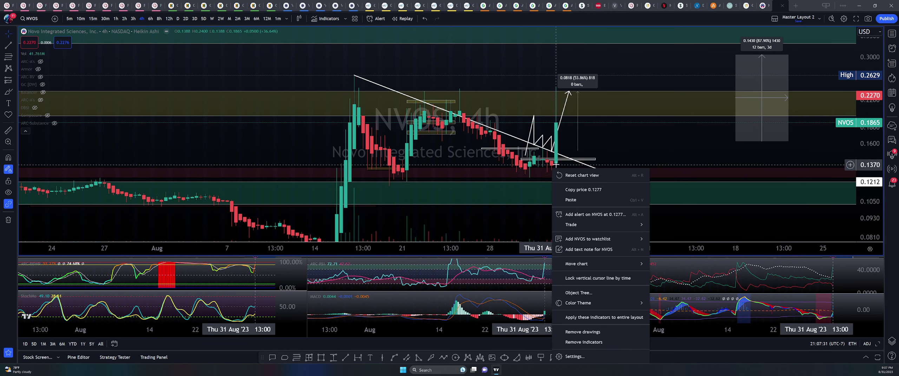
{"action": "left_click", "coordinate": [529, 176]}
{"action": "left_click_drag", "start_coordinate": [529, 176], "coordinate": [550, 135]}
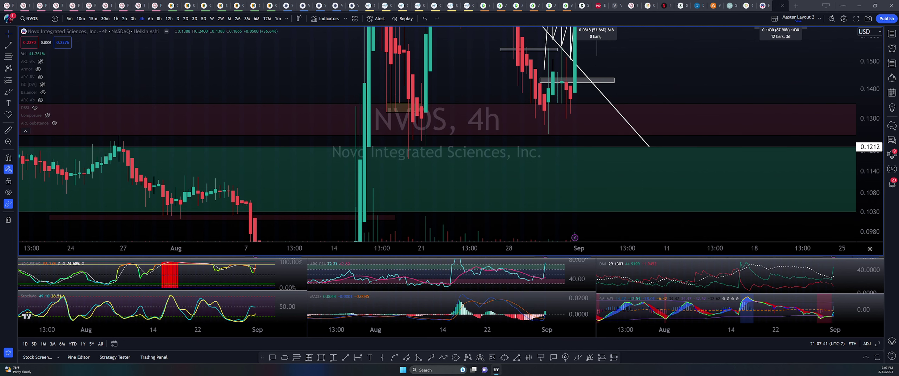
{"action": "double_click", "coordinate": [865, 91]}
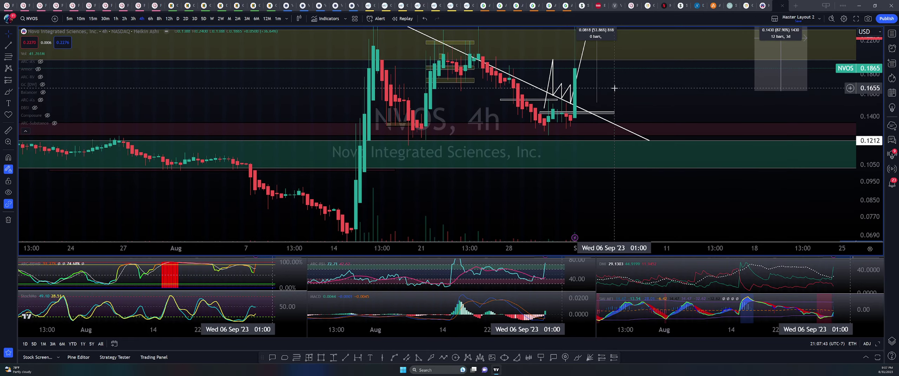
{"action": "left_click_drag", "start_coordinate": [634, 125], "coordinate": [601, 137]}
{"action": "scroll", "coordinate": [601, 137], "scroll_direction": "up", "scroll_amount": 3}
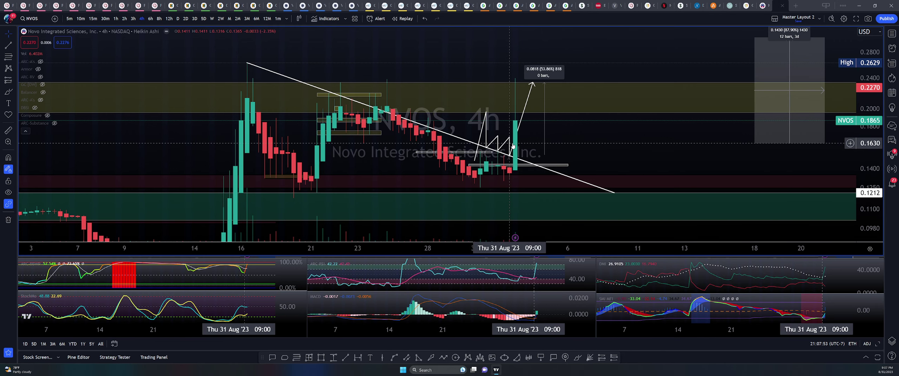
{"action": "scroll", "coordinate": [510, 146], "scroll_direction": "up", "scroll_amount": 4}
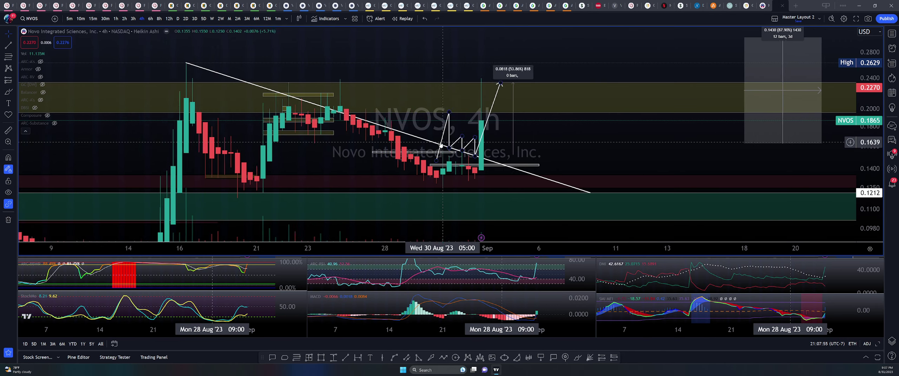
{"action": "left_click_drag", "start_coordinate": [485, 146], "coordinate": [621, 145]}
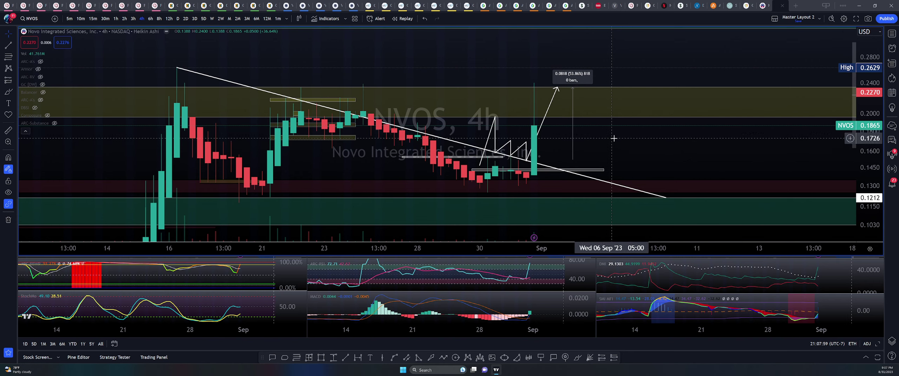
Review the yellow resistance zone, white zigzag projection and red support zone.
{"action": "left_click", "coordinate": [584, 89]}
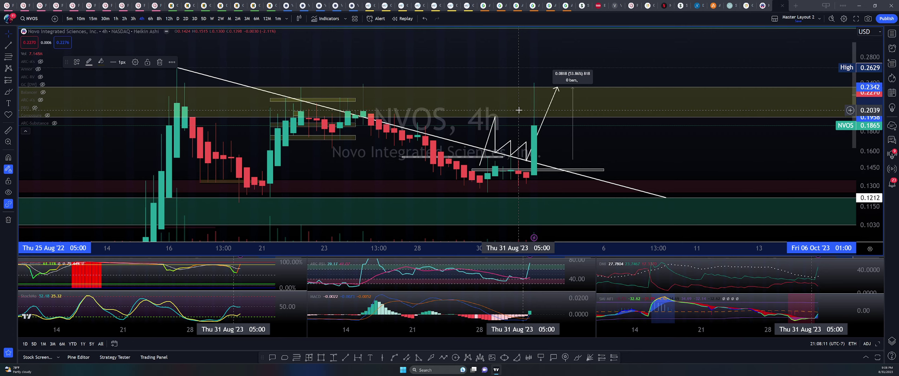
{"action": "scroll", "coordinate": [706, 122], "scroll_direction": "down", "scroll_amount": 4}
{"action": "left_click_drag", "start_coordinate": [706, 122], "coordinate": [475, 116]}
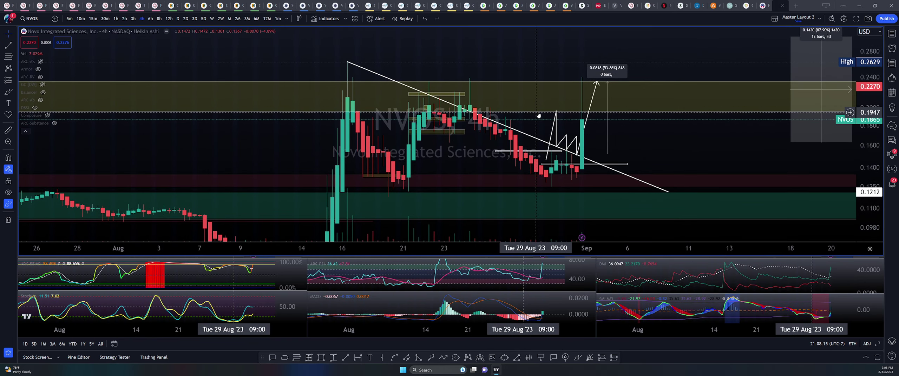
{"action": "left_click", "coordinate": [557, 133]}
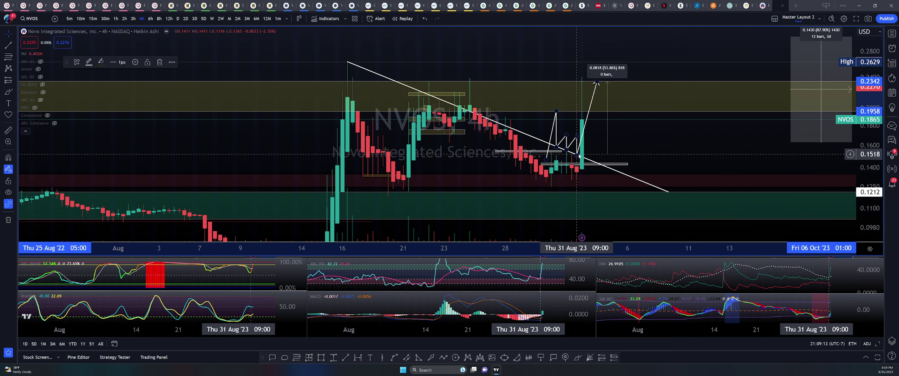
{"action": "left_click", "coordinate": [519, 178]}
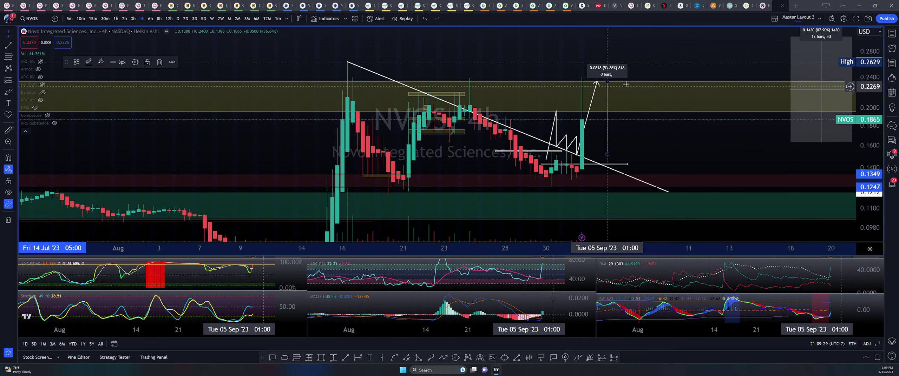
{"action": "scroll", "coordinate": [511, 124], "scroll_direction": "up", "scroll_amount": 3}
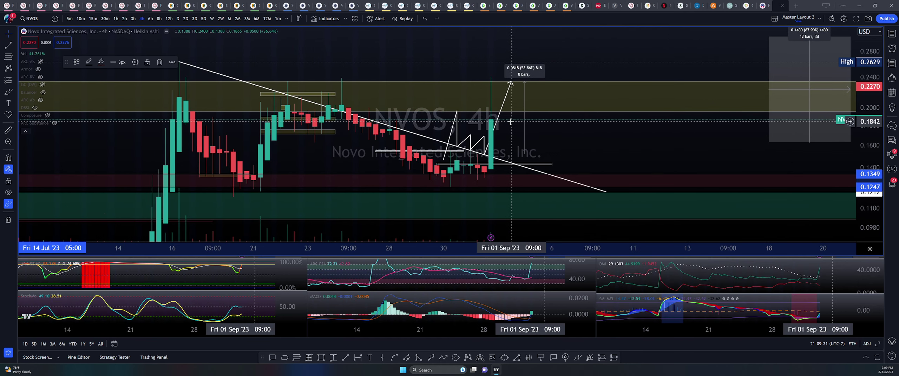
{"action": "scroll", "coordinate": [675, 139], "scroll_direction": "down", "scroll_amount": 3}
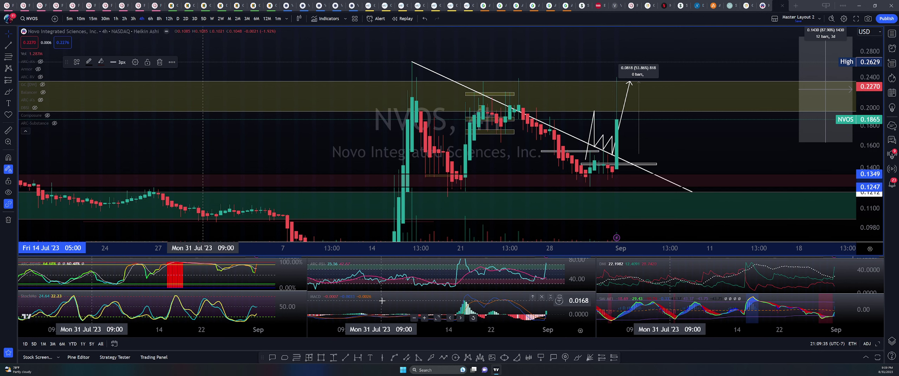
Draw a vertical trend line on the breakout candle reaching up to the green target zone.
{"action": "left_click", "coordinate": [345, 357]}
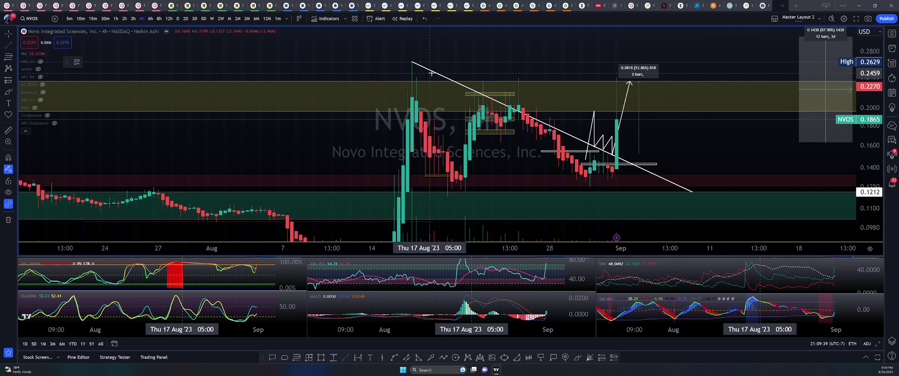
{"action": "left_click", "coordinate": [412, 70]}
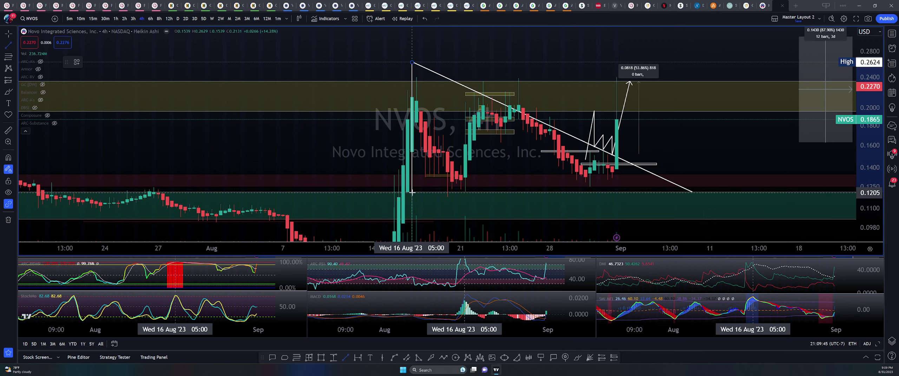
{"action": "left_click", "coordinate": [413, 191]}
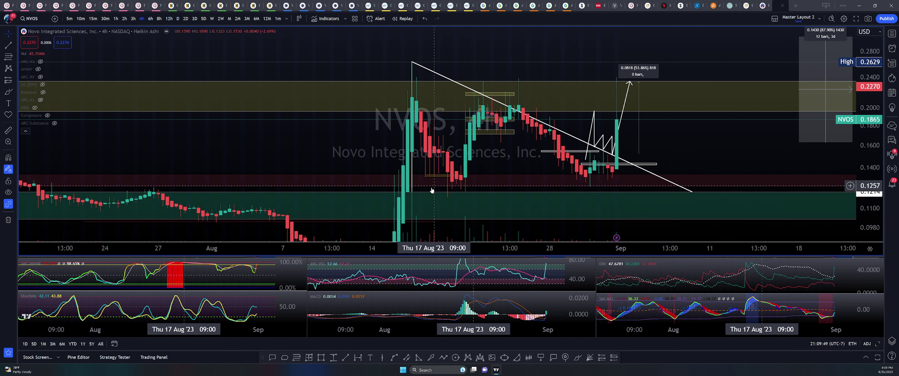
{"action": "left_click_drag", "start_coordinate": [413, 168], "coordinate": [618, 127]}
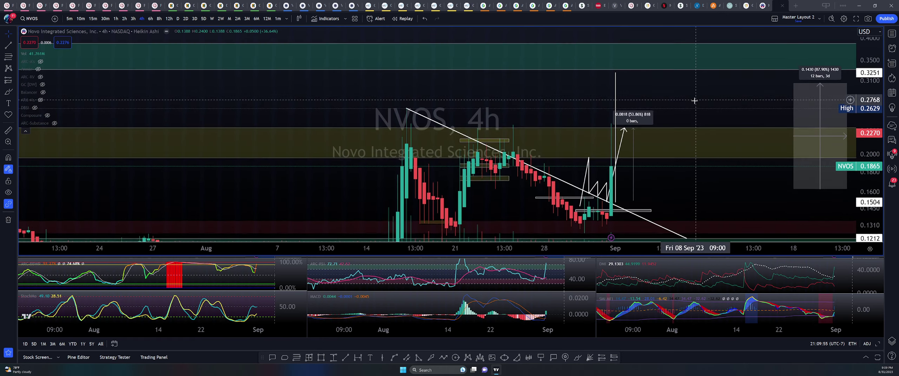
{"action": "left_click", "coordinate": [617, 74]}
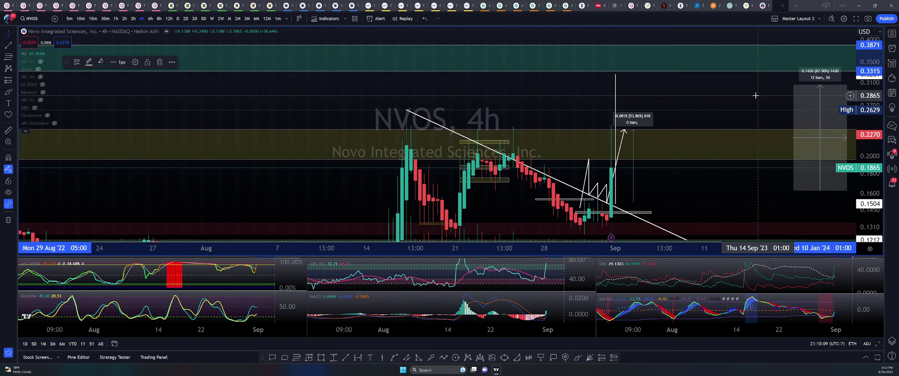
{"action": "scroll", "coordinate": [755, 95], "scroll_direction": "down", "scroll_amount": 5}
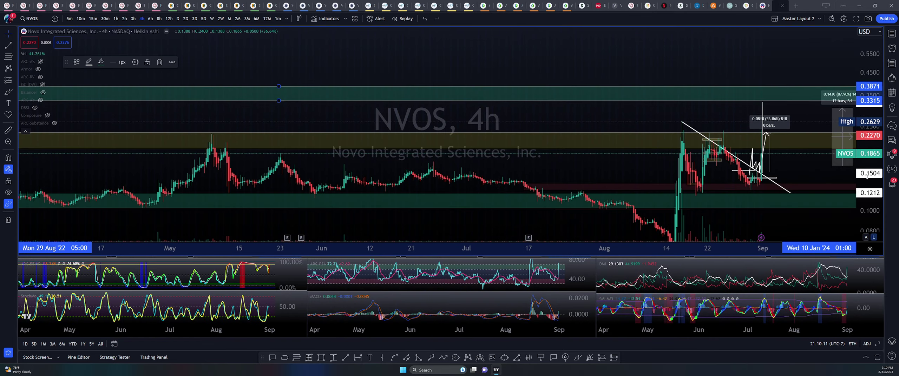
{"action": "scroll", "coordinate": [546, 62], "scroll_direction": "up", "scroll_amount": 5}
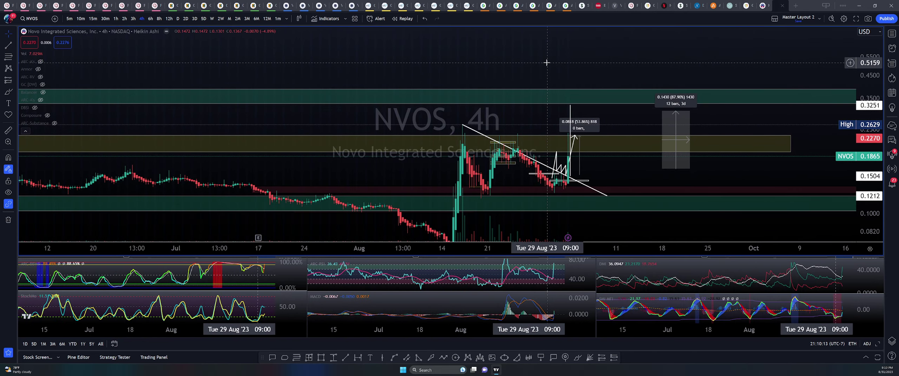
{"action": "left_click", "coordinate": [504, 140]}
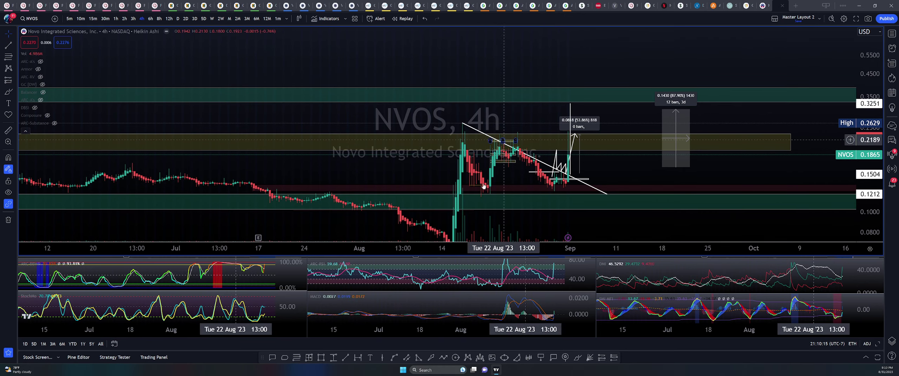
{"action": "left_click", "coordinate": [552, 188]}
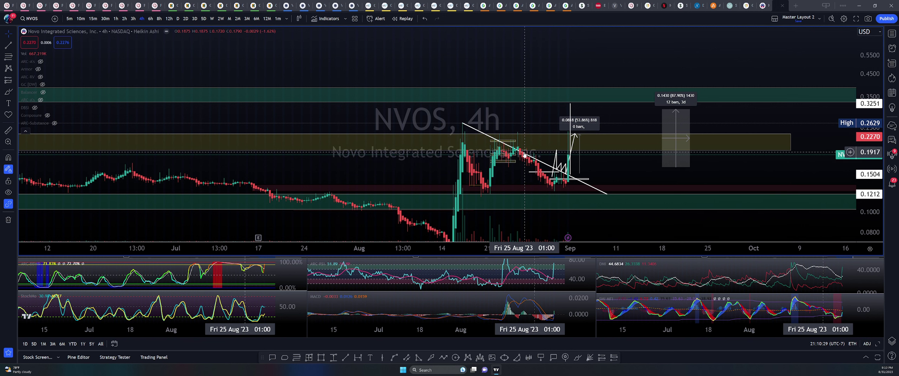
Draw a vertical trend line and place it on the 31 Aug breakout candle.
{"action": "left_click", "coordinate": [345, 358]}
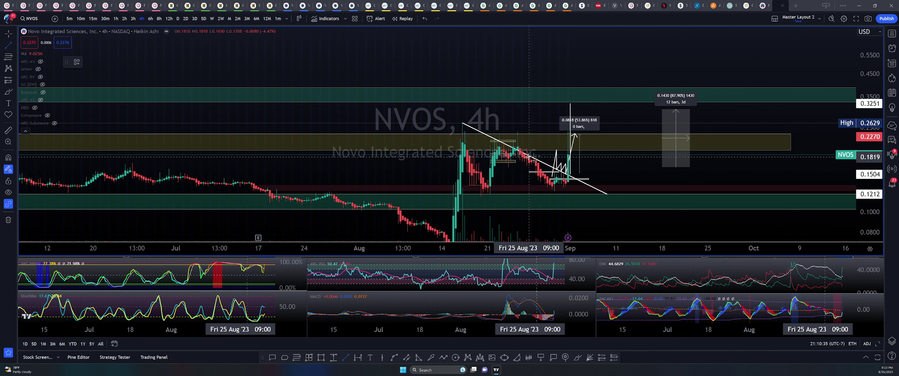
{"action": "left_click", "coordinate": [530, 194]}
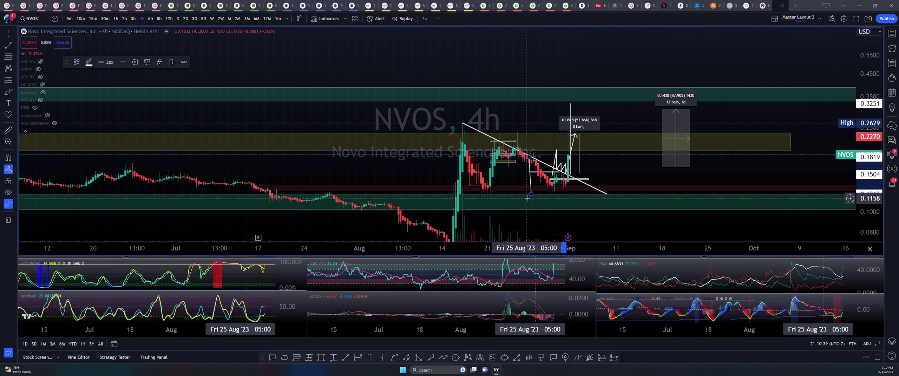
{"action": "left_click", "coordinate": [531, 197]}
{"action": "left_click_drag", "start_coordinate": [531, 197], "coordinate": [531, 196]}
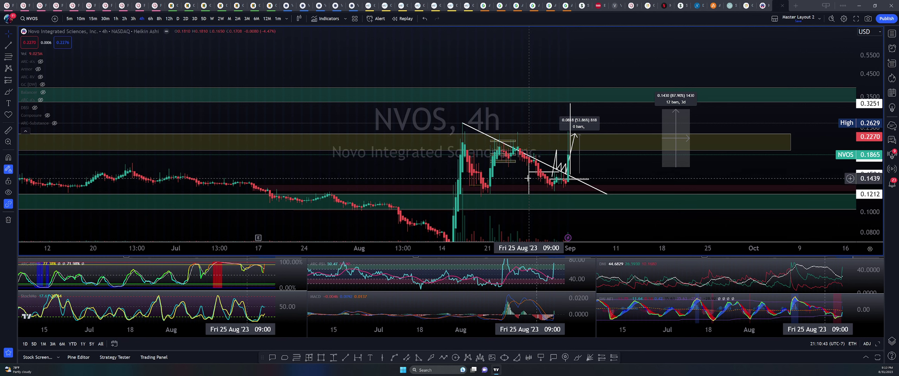
{"action": "left_click_drag", "start_coordinate": [529, 182], "coordinate": [568, 158]}
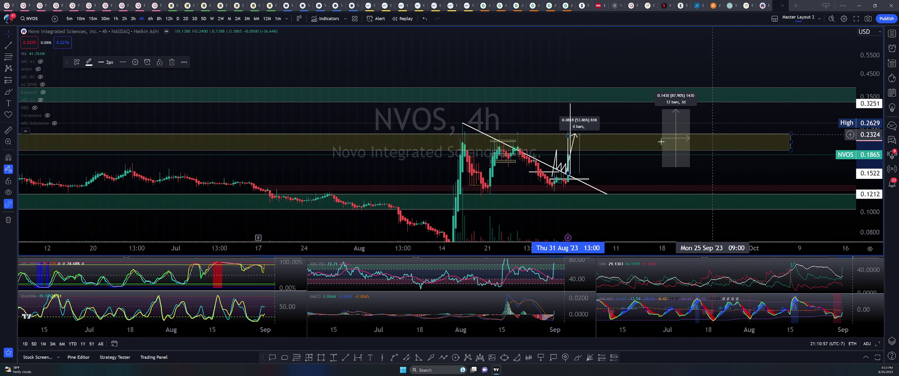
{"action": "key", "text": "Escape"}
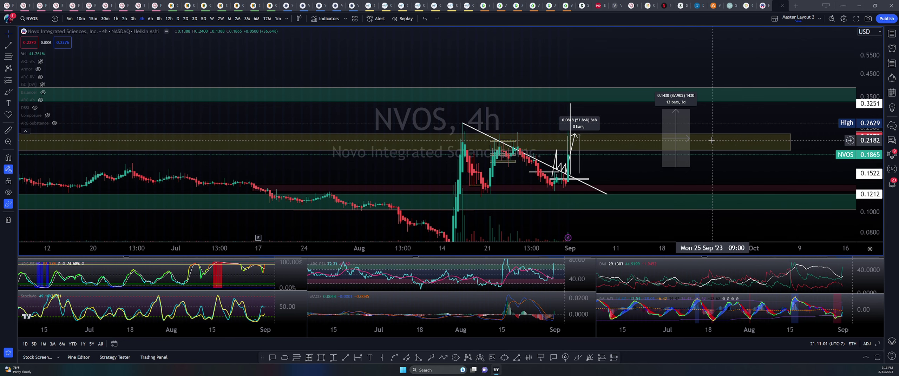
{"action": "left_click", "coordinate": [744, 140]}
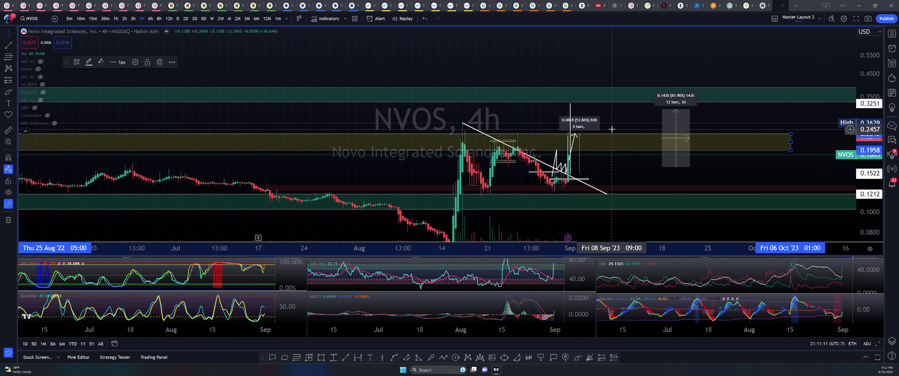
{"action": "scroll", "coordinate": [583, 137], "scroll_direction": "up", "scroll_amount": 5}
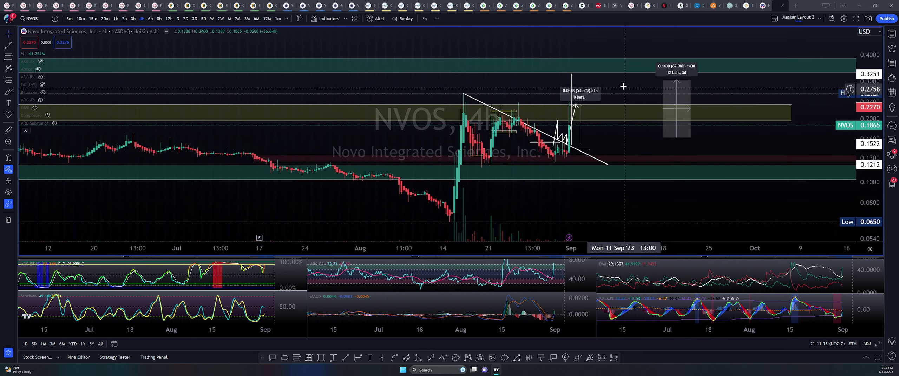
{"action": "scroll", "coordinate": [469, 132], "scroll_direction": "down", "scroll_amount": 4}
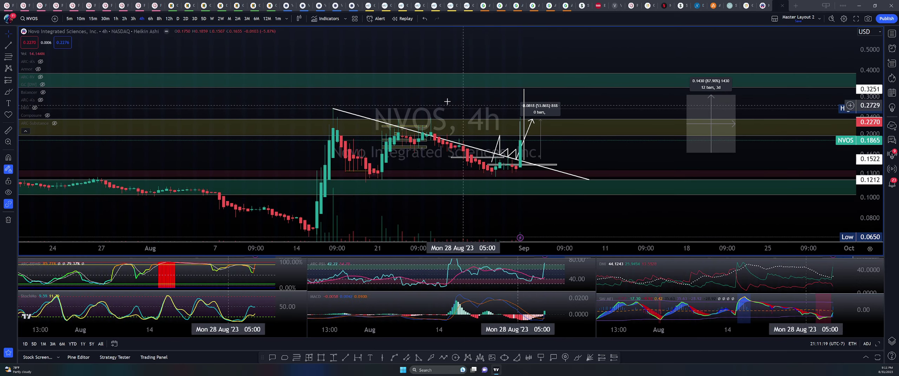
{"action": "left_click_drag", "start_coordinate": [361, 131], "coordinate": [364, 97]}
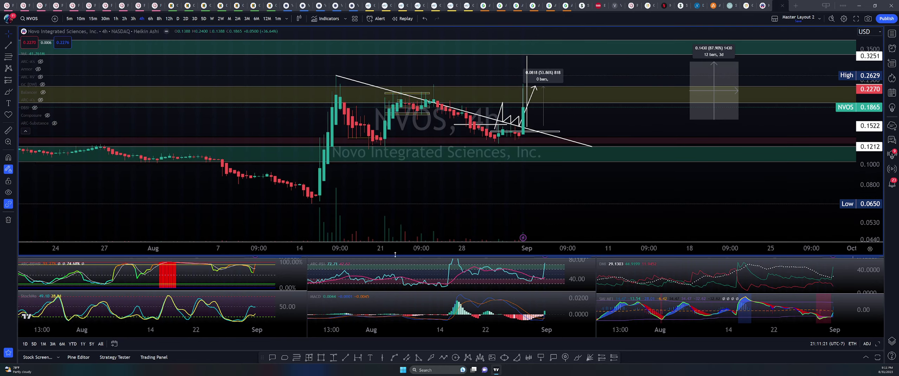
Enlarge the indicator panes, switch to 30m bars and stretch the price scale.
{"action": "left_click_drag", "start_coordinate": [394, 257], "coordinate": [395, 194]}
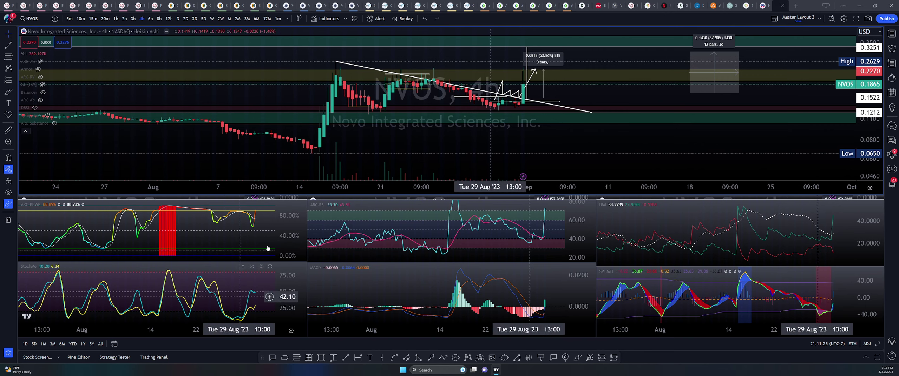
{"action": "left_click", "coordinate": [104, 19]}
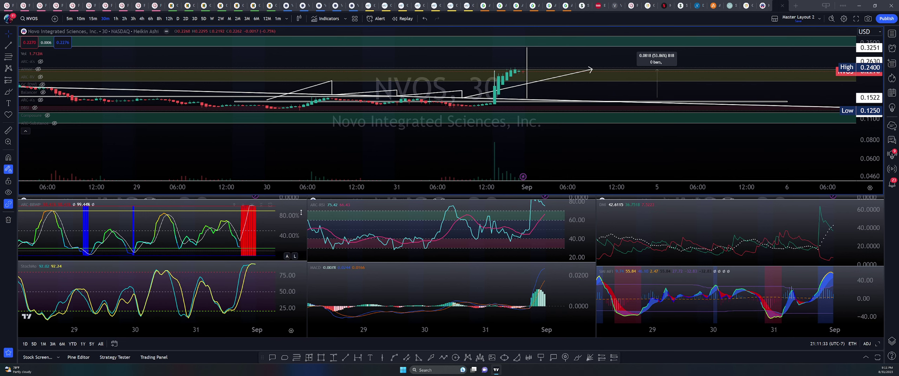
{"action": "left_click_drag", "start_coordinate": [856, 170], "coordinate": [864, 141]}
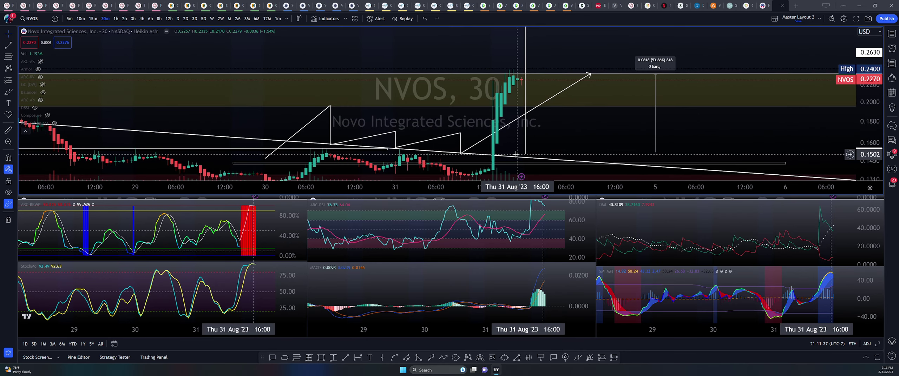
Change the chart style from Heikin Ashi to Candles and zoom onto the Aug 31 breakout.
{"action": "left_click", "coordinate": [303, 20]}
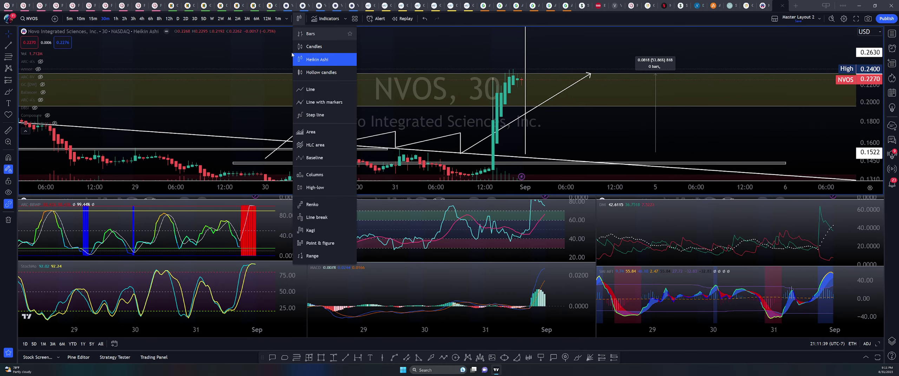
{"action": "left_click", "coordinate": [316, 47]}
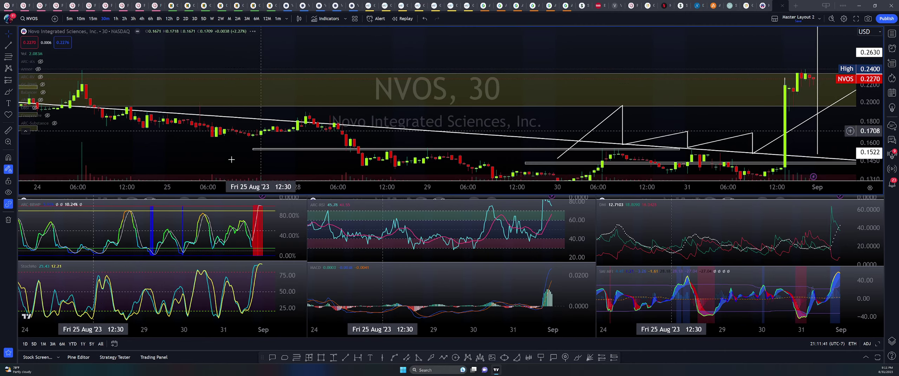
{"action": "left_click_drag", "start_coordinate": [612, 44], "coordinate": [466, 38]}
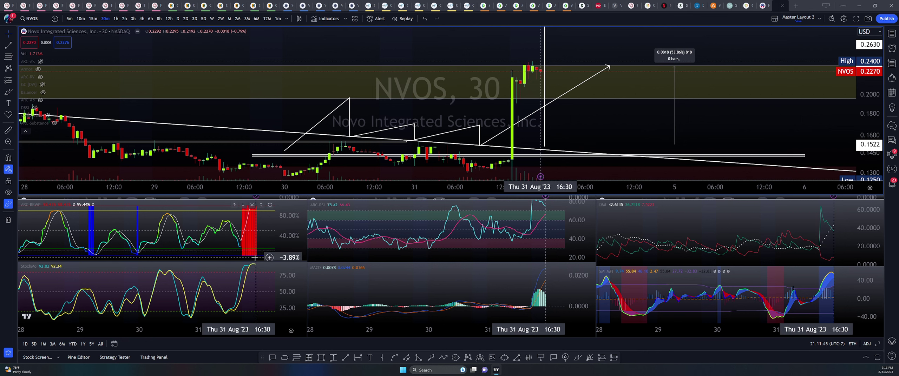
{"action": "scroll", "coordinate": [162, 283], "scroll_direction": "up", "scroll_amount": 3}
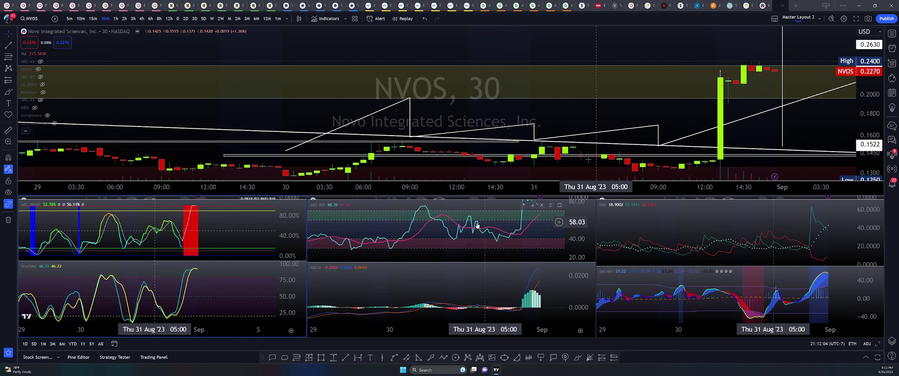
{"action": "scroll", "coordinate": [432, 219], "scroll_direction": "up", "scroll_amount": 2}
{"action": "scroll", "coordinate": [432, 220], "scroll_direction": "up", "scroll_amount": 2}
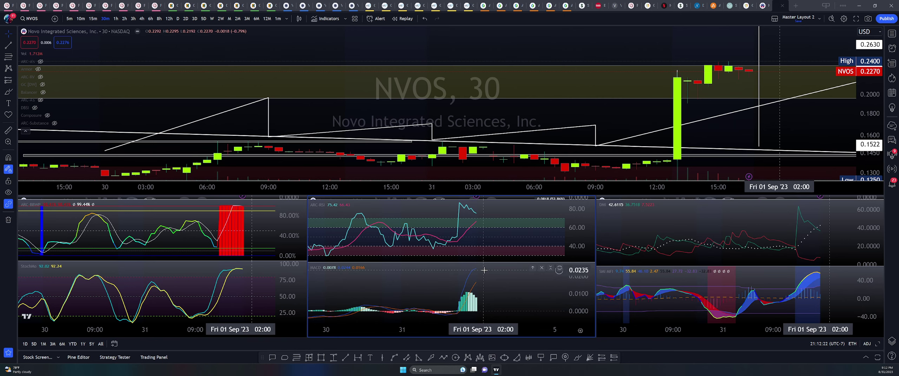
{"action": "scroll", "coordinate": [753, 287], "scroll_direction": "up", "scroll_amount": 2}
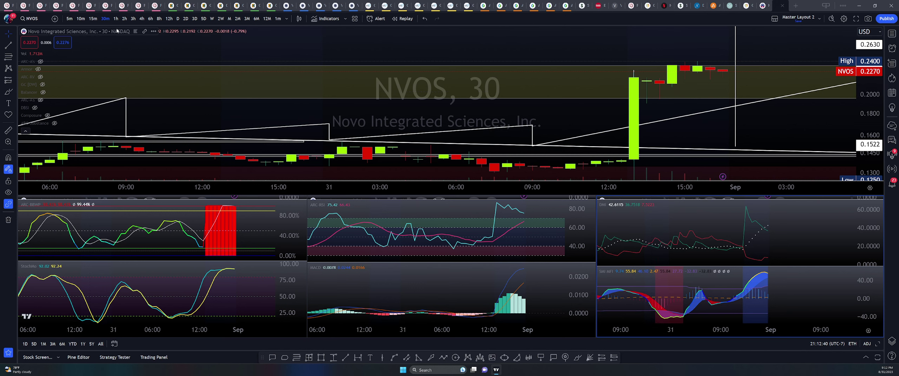
Step the chart from 15m through 10m to 5m bars and pan to the breakout.
{"action": "left_click", "coordinate": [93, 21]}
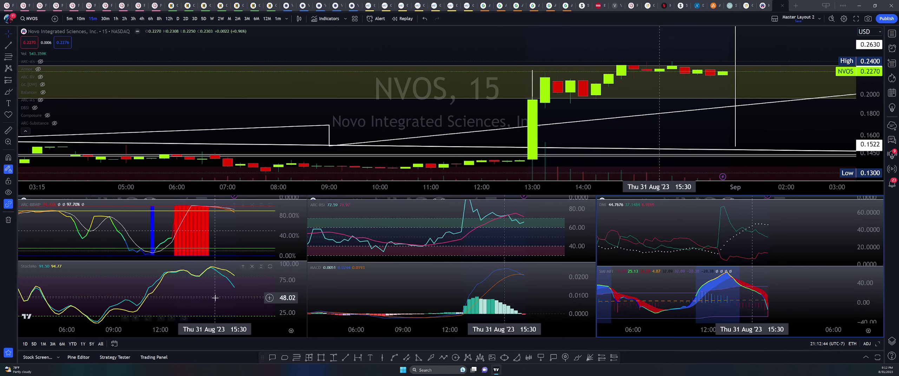
{"action": "type", "text": "10"}
{"action": "key", "text": "Return"}
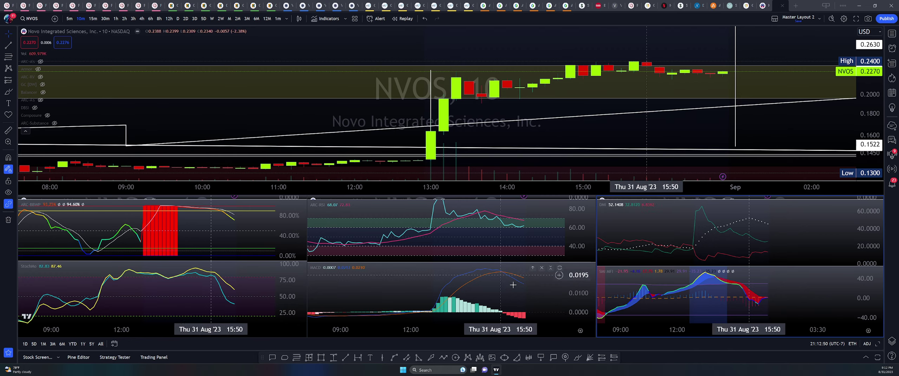
{"action": "left_click", "coordinate": [68, 20]}
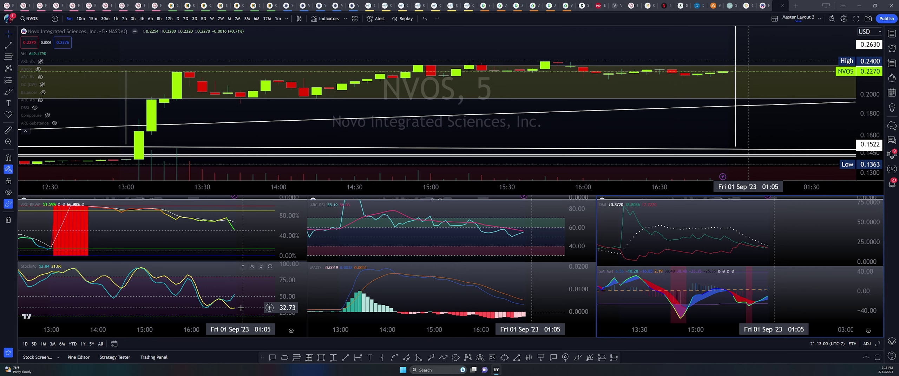
{"action": "left_click", "coordinate": [517, 235]}
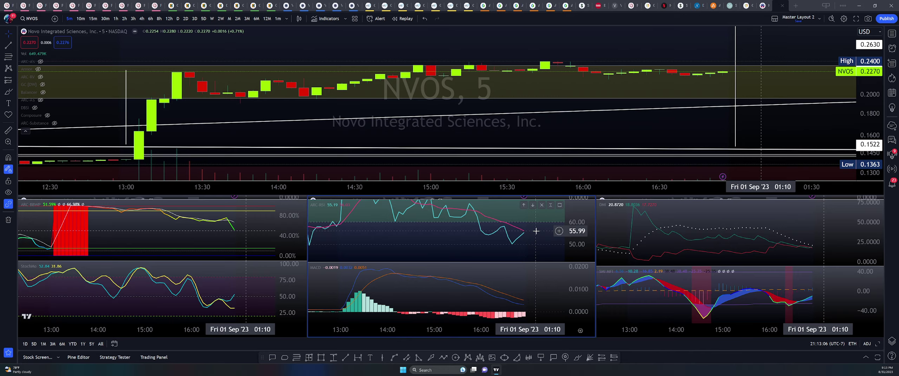
{"action": "scroll", "coordinate": [650, 104], "scroll_direction": "down", "scroll_amount": 5}
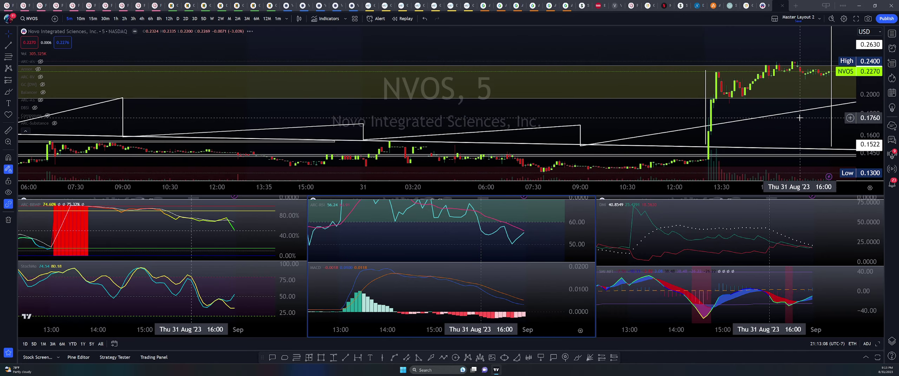
{"action": "left_click_drag", "start_coordinate": [793, 124], "coordinate": [521, 133]}
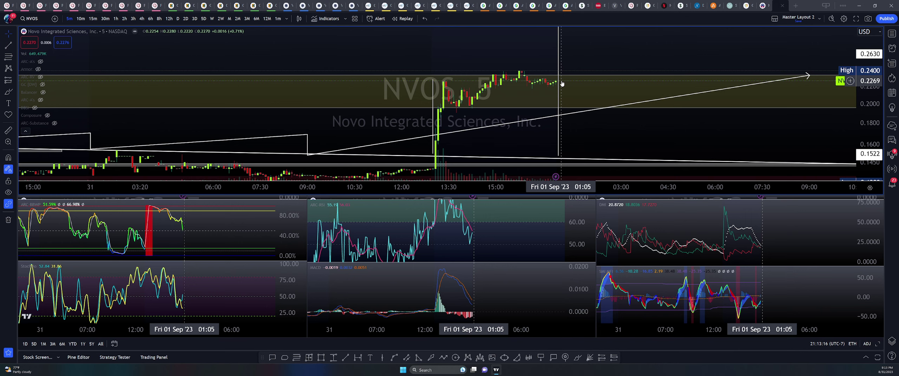
Pick NVOS in Symbol Search, zoom in and unhide the ARC-A moving averages.
{"action": "type", "text": "NVOS"}
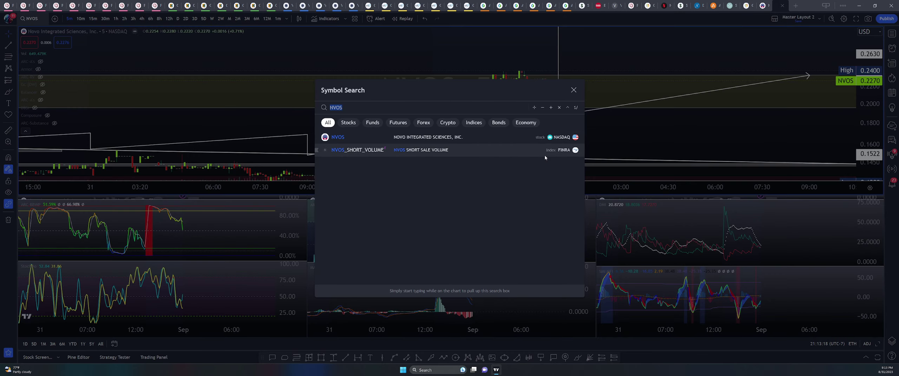
{"action": "left_click", "coordinate": [573, 91]}
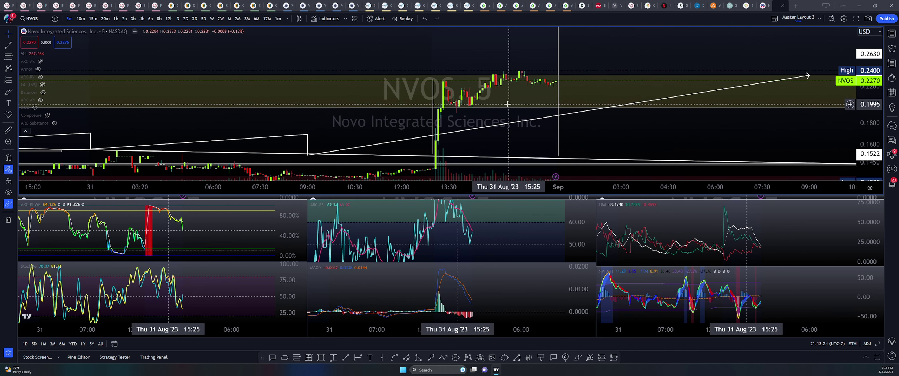
{"action": "scroll", "coordinate": [509, 88], "scroll_direction": "up", "scroll_amount": 5}
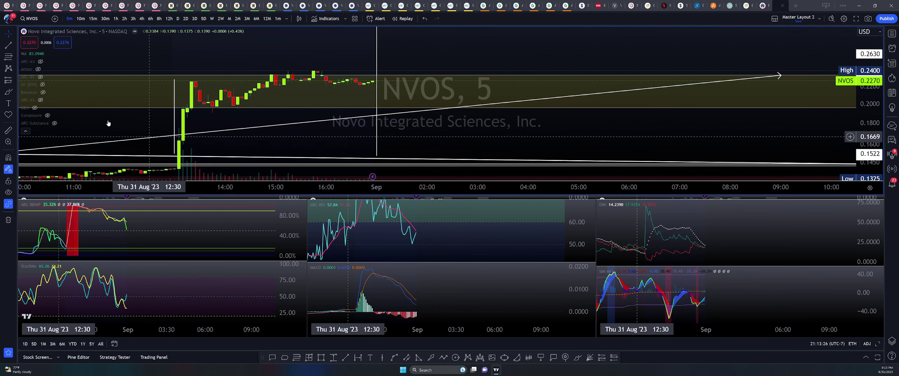
{"action": "left_click", "coordinate": [40, 63]}
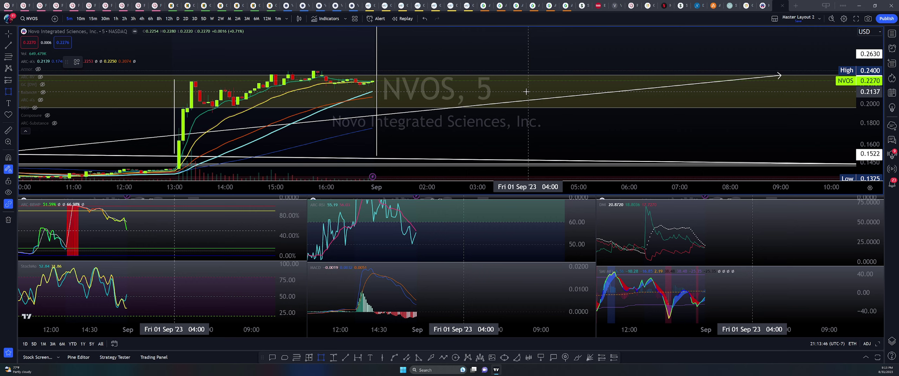
Draw a grey zone at 0.2137–0.2198 inside the yellow zone, then change to 1h bars.
{"action": "mouse_move", "coordinate": [527, 92]}
{"action": "left_mouse_down"}
{"action": "mouse_move", "coordinate": [140, 90]}
{"action": "mouse_move", "coordinate": [166, 89]}
{"action": "left_mouse_up"}
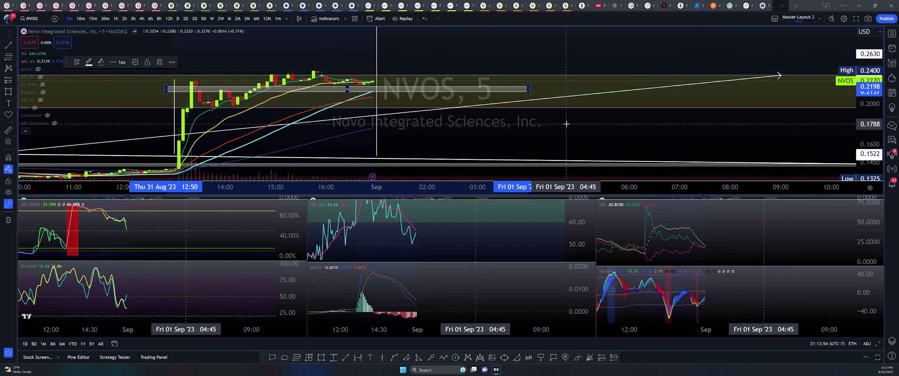
{"action": "left_click_drag", "start_coordinate": [521, 131], "coordinate": [526, 45]}
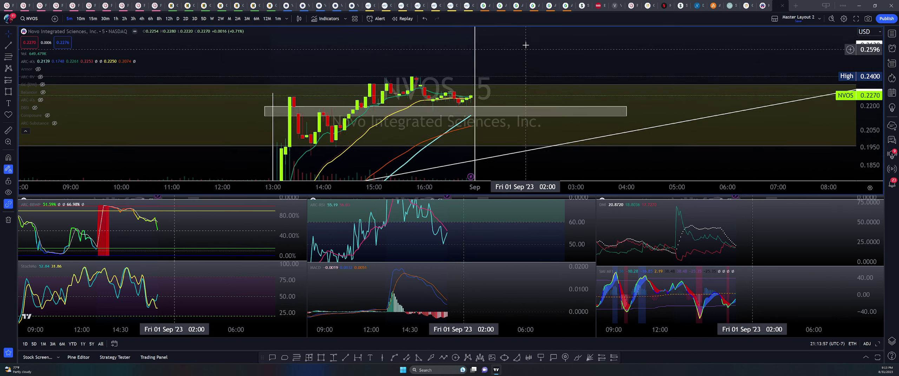
{"action": "left_click", "coordinate": [537, 105]}
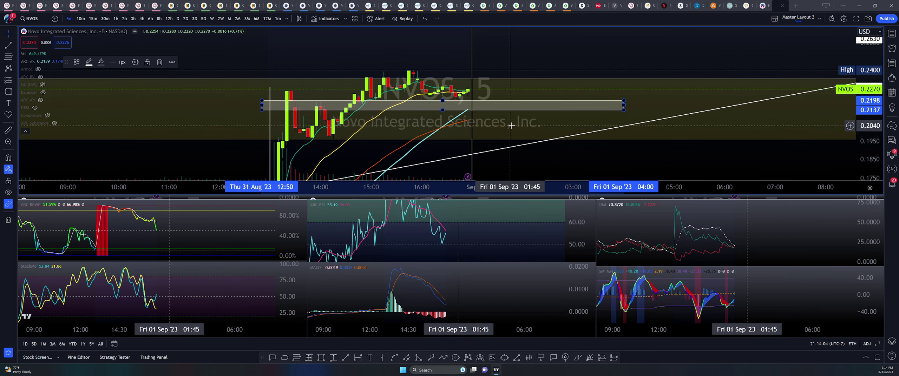
{"action": "left_click", "coordinate": [496, 140]}
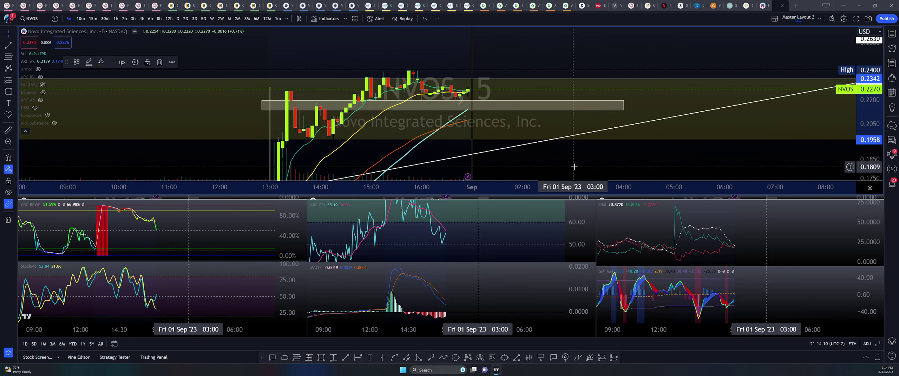
{"action": "left_click", "coordinate": [116, 20]}
Go to 2h bars, fit the RSI line in its pane, then 3h bars with right-side space.
{"action": "left_click", "coordinate": [124, 19]}
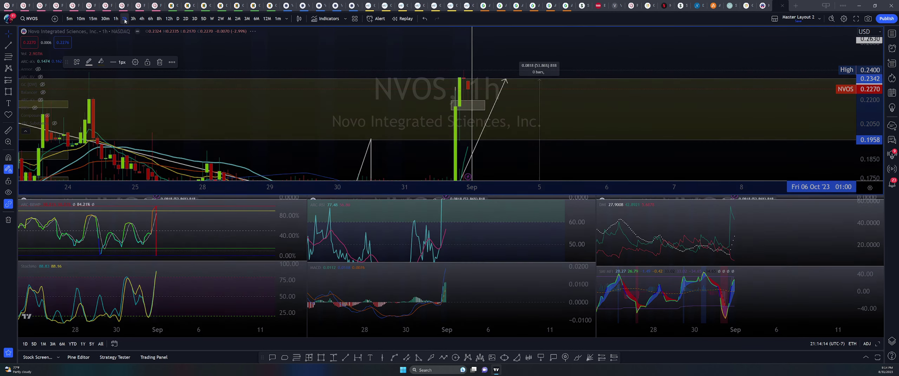
{"action": "scroll", "coordinate": [114, 281], "scroll_direction": "up", "scroll_amount": 5}
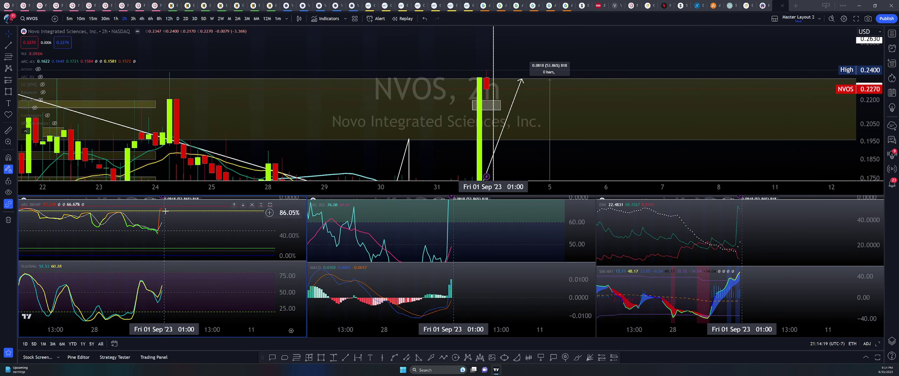
{"action": "left_click_drag", "start_coordinate": [589, 227], "coordinate": [576, 251]}
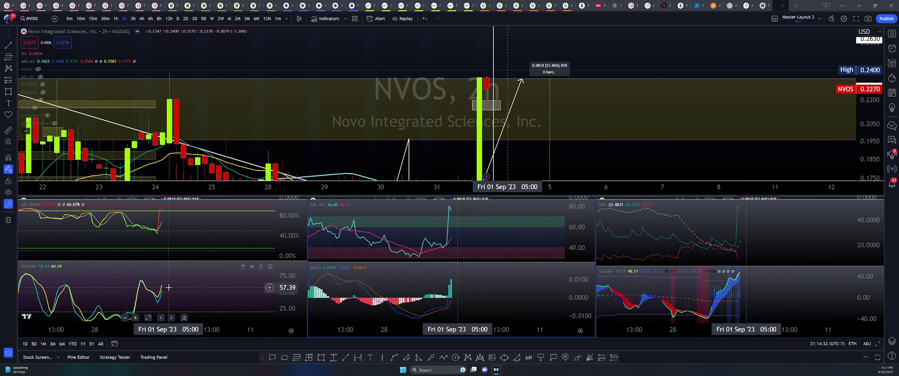
{"action": "left_click", "coordinate": [131, 19]}
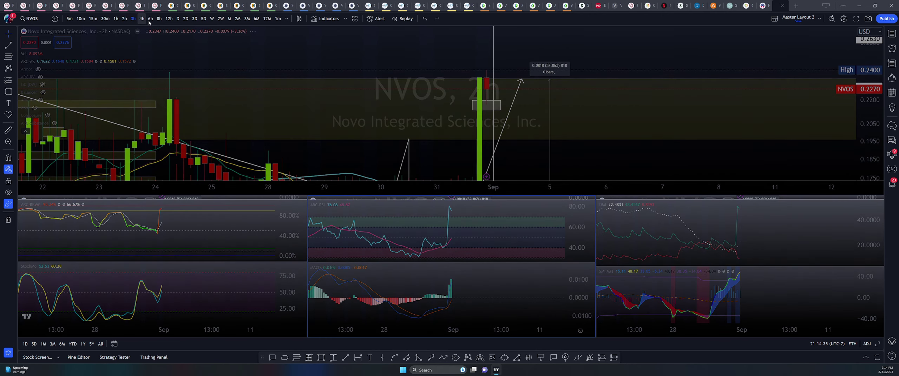
{"action": "left_click_drag", "start_coordinate": [227, 265], "coordinate": [147, 283]}
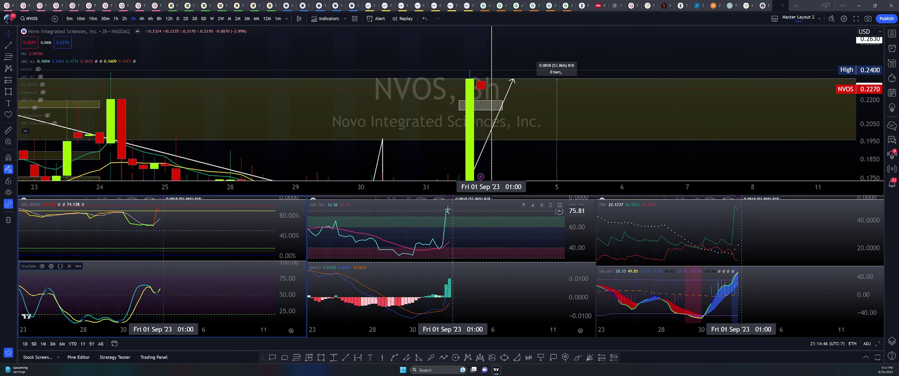
Pass through 4h bars, scroll the chart, then settle on the 6h timeframe.
{"action": "left_click", "coordinate": [141, 18]}
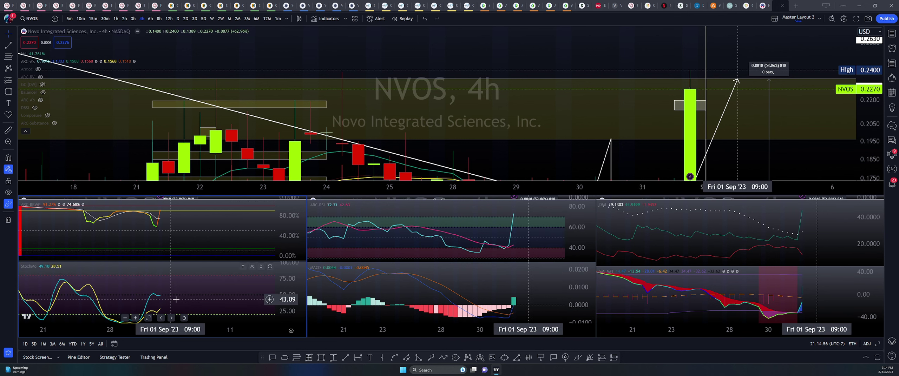
{"action": "scroll", "coordinate": [175, 299], "scroll_direction": "down", "scroll_amount": 5}
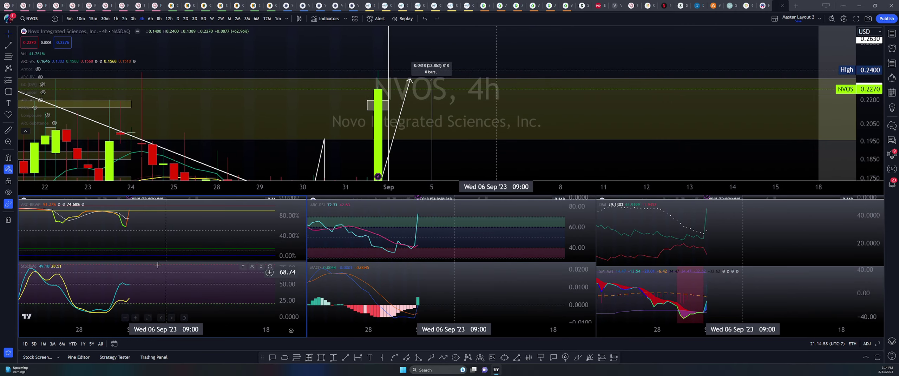
{"action": "scroll", "coordinate": [157, 266], "scroll_direction": "down", "scroll_amount": 1}
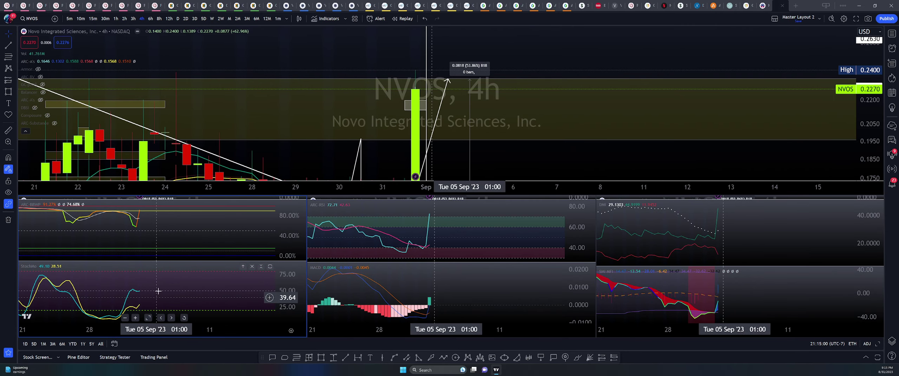
{"action": "scroll", "coordinate": [200, 237], "scroll_direction": "left", "scroll_amount": 5}
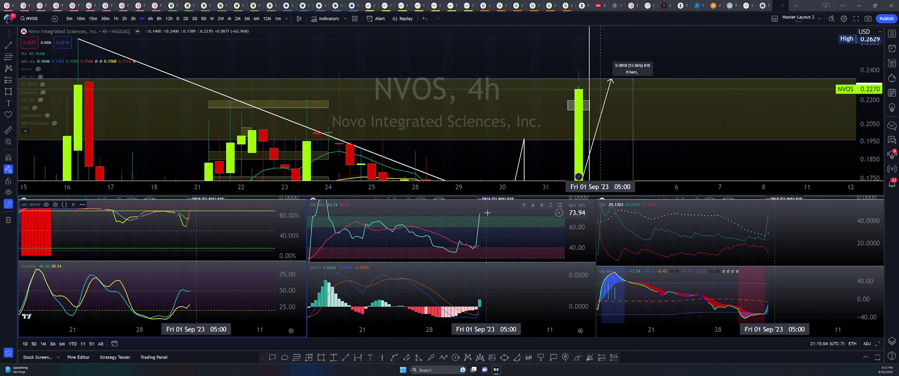
{"action": "scroll", "coordinate": [498, 245], "scroll_direction": "right", "scroll_amount": 3}
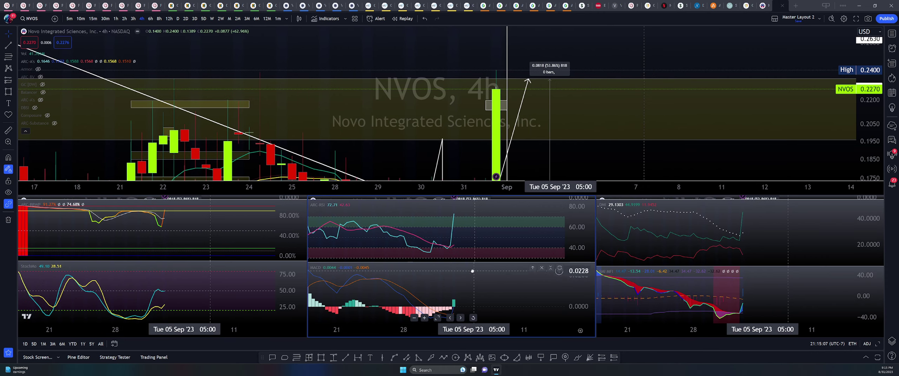
{"action": "scroll", "coordinate": [515, 285], "scroll_direction": "left", "scroll_amount": 5}
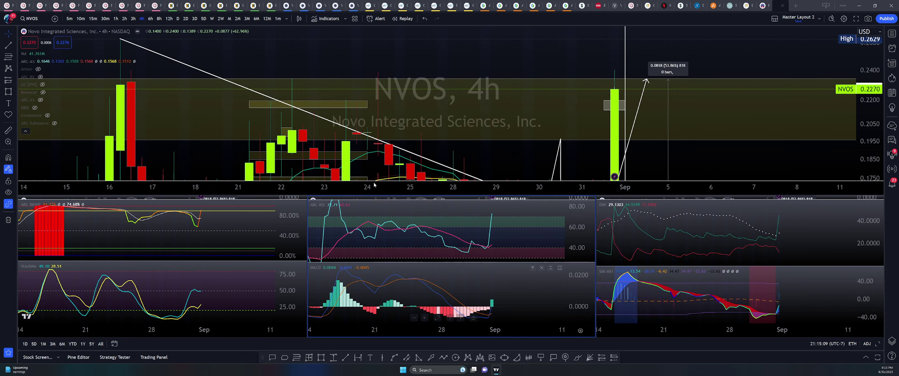
{"action": "left_click", "coordinate": [153, 19]}
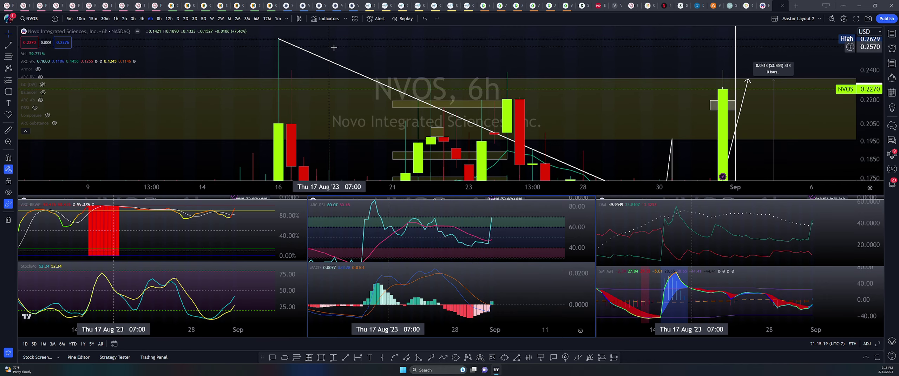
Switch to 8h then 12h bars and make the main price pane taller.
{"action": "left_click", "coordinate": [159, 19]}
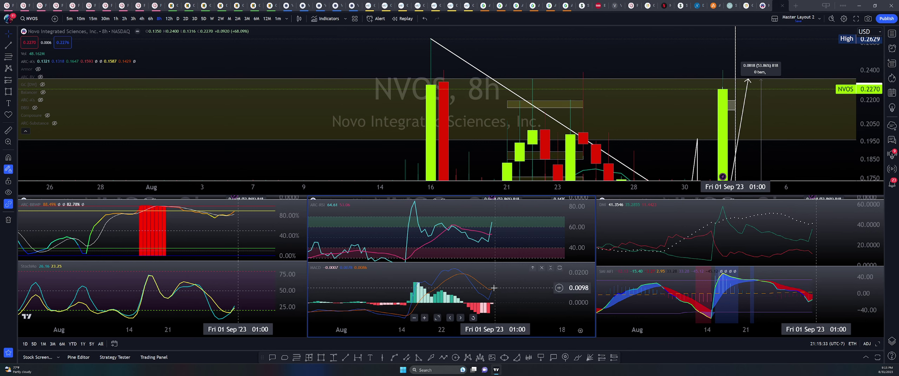
{"action": "type", "text": "12h"}
{"action": "key", "text": "Return"}
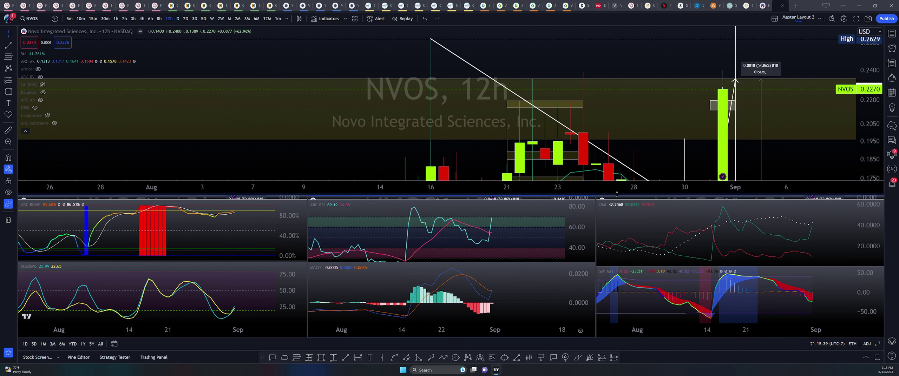
{"action": "left_click_drag", "start_coordinate": [617, 194], "coordinate": [616, 243]}
{"action": "scroll", "coordinate": [646, 191], "scroll_direction": "down", "scroll_amount": 2}
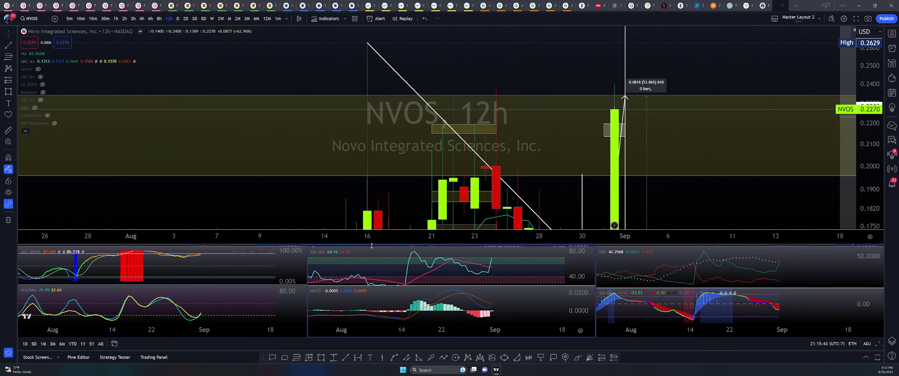
Change to daily bars, compress the price scale and bring the latest bars into view.
{"action": "left_click", "coordinate": [178, 18]}
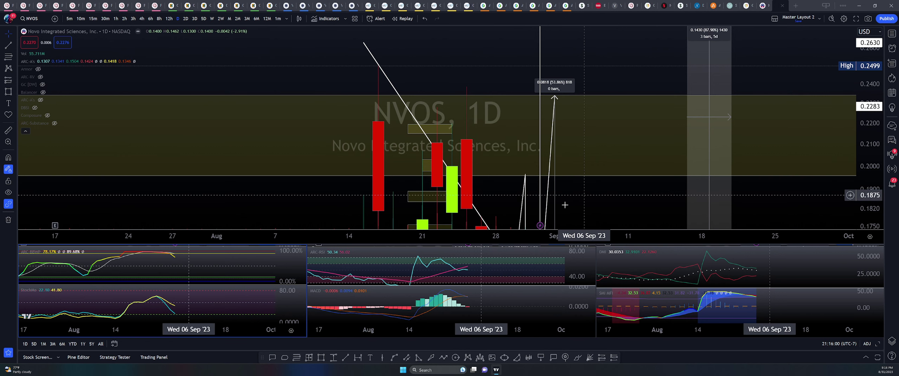
{"action": "left_click_drag", "start_coordinate": [869, 154], "coordinate": [843, 197]}
{"action": "scroll", "coordinate": [421, 163], "scroll_direction": "up", "scroll_amount": 2}
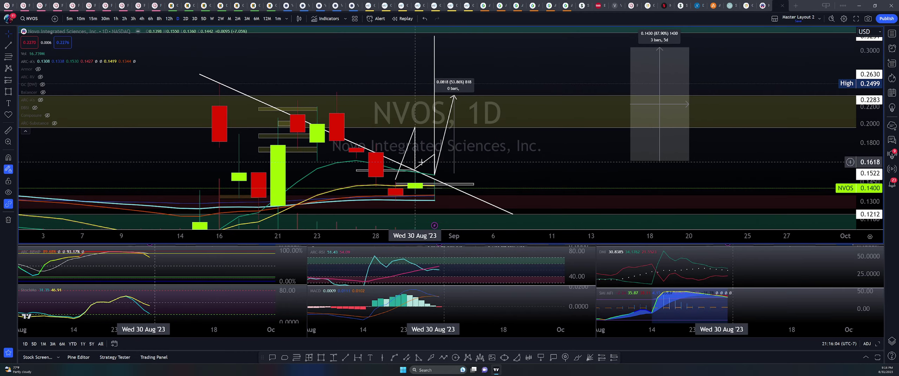
{"action": "left_click_drag", "start_coordinate": [512, 143], "coordinate": [582, 133]}
Return NVOS to 4-hour bars, frame about a year of history, and pick the Rectangle tool.
{"action": "left_click", "coordinate": [141, 19]}
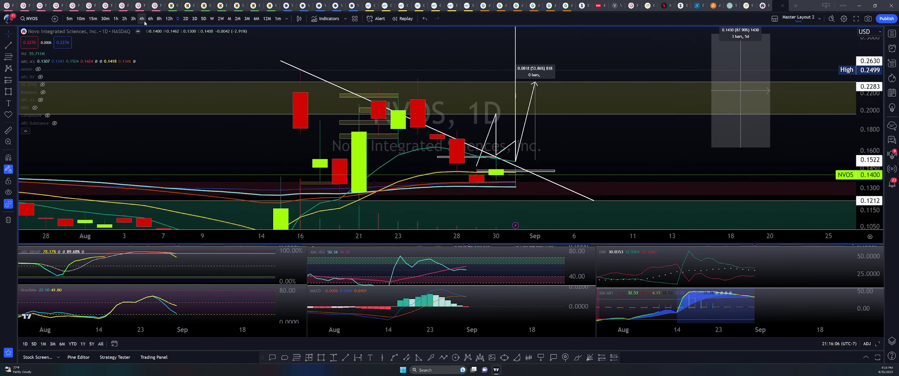
{"action": "scroll", "coordinate": [502, 116], "scroll_direction": "down", "scroll_amount": 5}
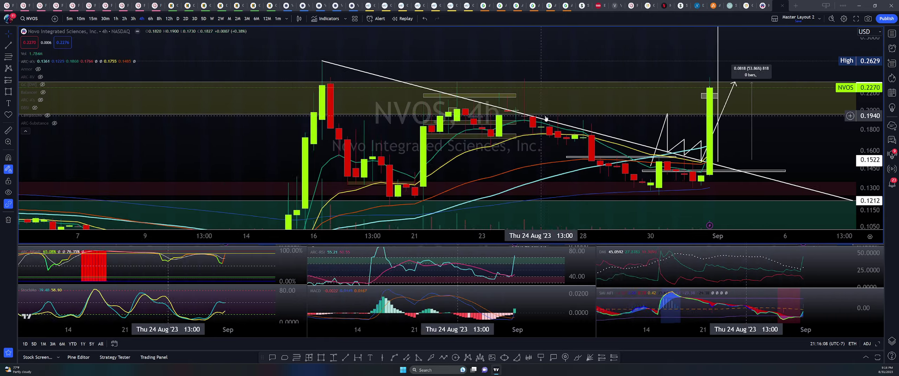
{"action": "left_click_drag", "start_coordinate": [788, 144], "coordinate": [613, 135]}
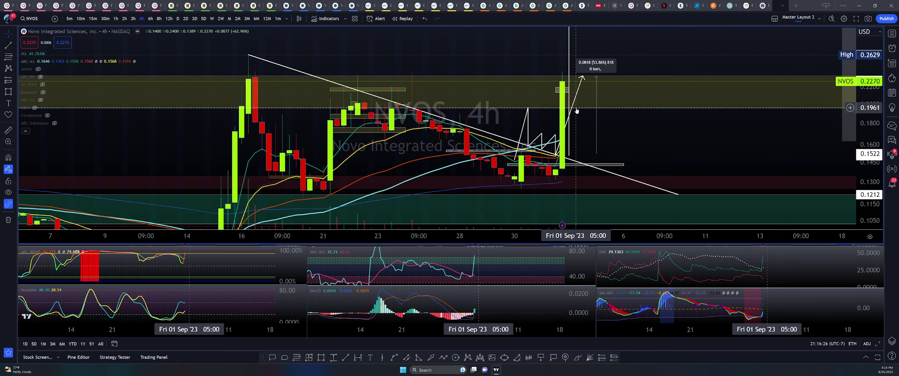
{"action": "scroll", "coordinate": [652, 147], "scroll_direction": "down", "scroll_amount": 3}
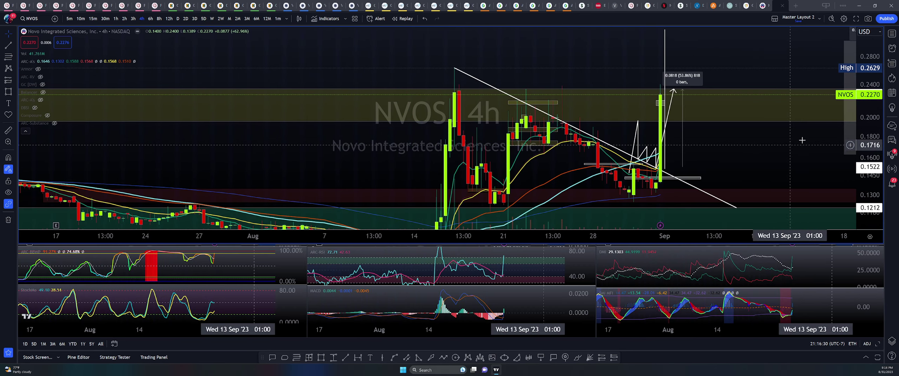
{"action": "left_click_drag", "start_coordinate": [870, 154], "coordinate": [882, 178]}
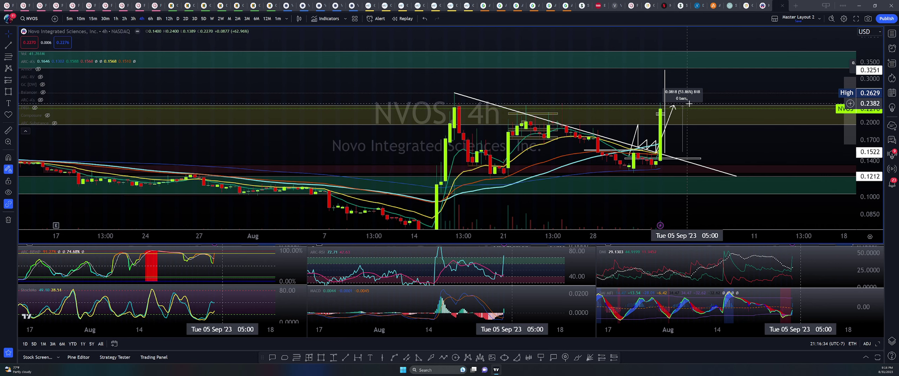
{"action": "scroll", "coordinate": [690, 104], "scroll_direction": "down", "scroll_amount": 5}
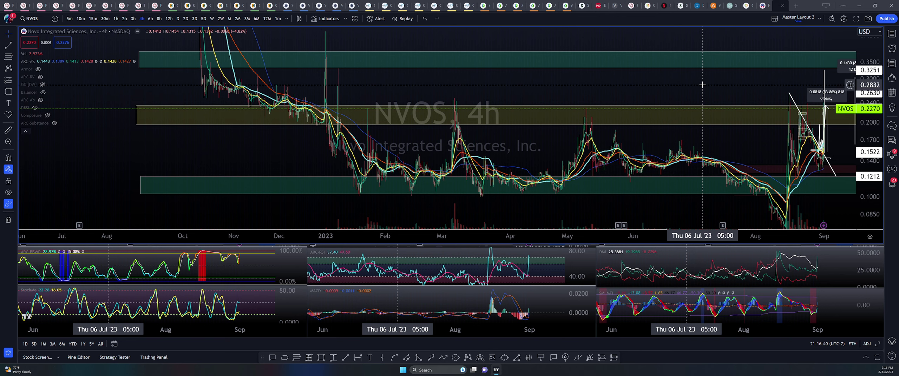
{"action": "left_click_drag", "start_coordinate": [702, 85], "coordinate": [488, 86]}
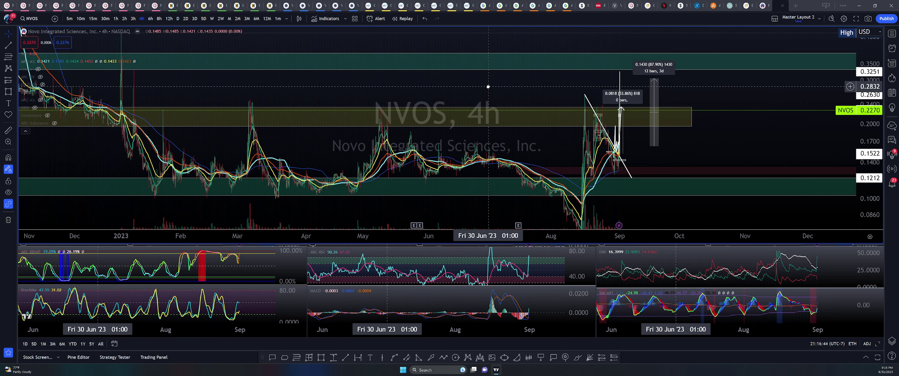
{"action": "left_click_drag", "start_coordinate": [488, 87], "coordinate": [576, 91]}
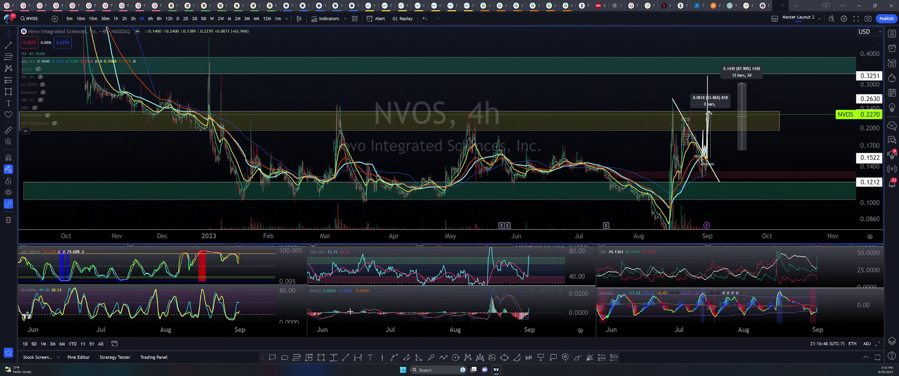
{"action": "left_click", "coordinate": [321, 358]}
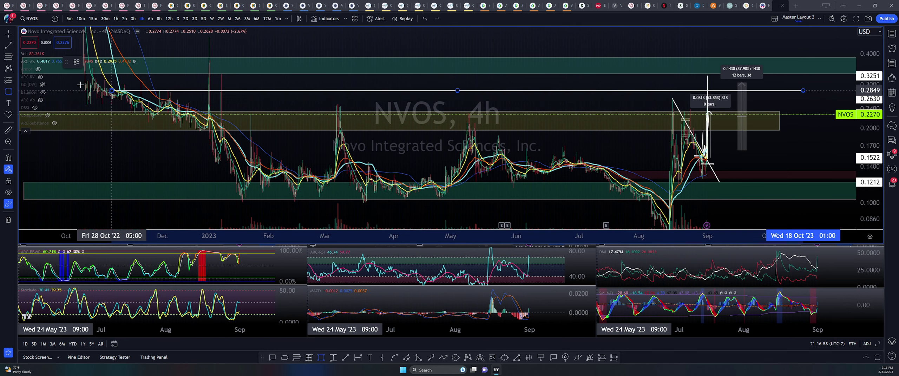
Draw a thin grey rectangle zone from about 0.2832 to 0.3006 across the chart.
{"action": "left_click", "coordinate": [69, 84]}
{"action": "left_click_drag", "start_coordinate": [69, 85], "coordinate": [69, 85]}
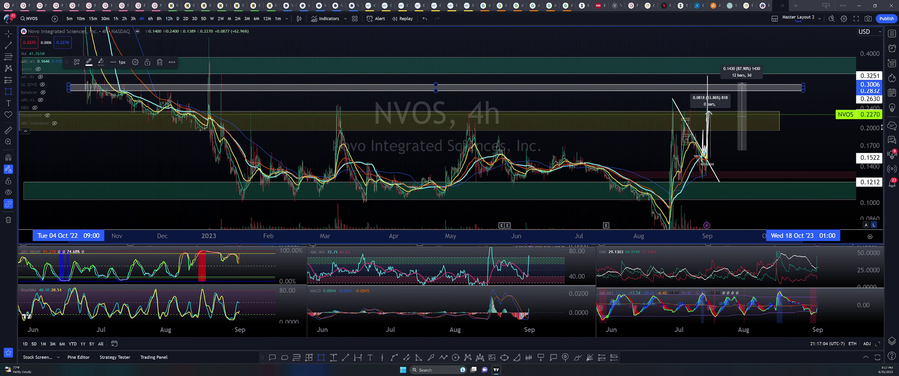
{"action": "scroll", "coordinate": [878, 128], "scroll_direction": "up", "scroll_amount": 2}
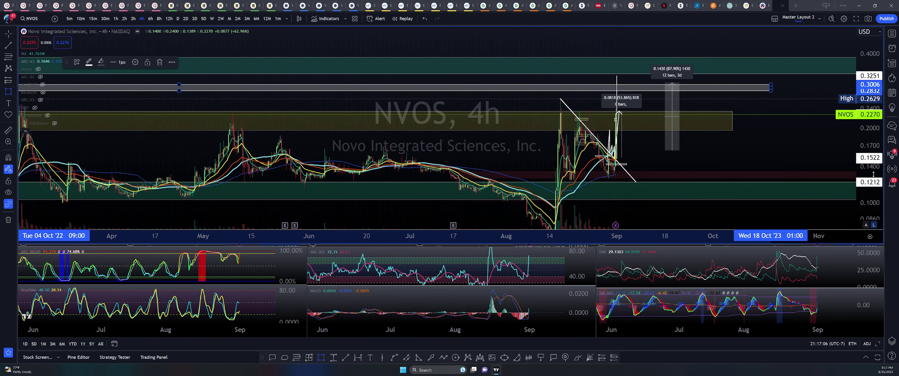
{"action": "scroll", "coordinate": [862, 129], "scroll_direction": "up", "scroll_amount": 2}
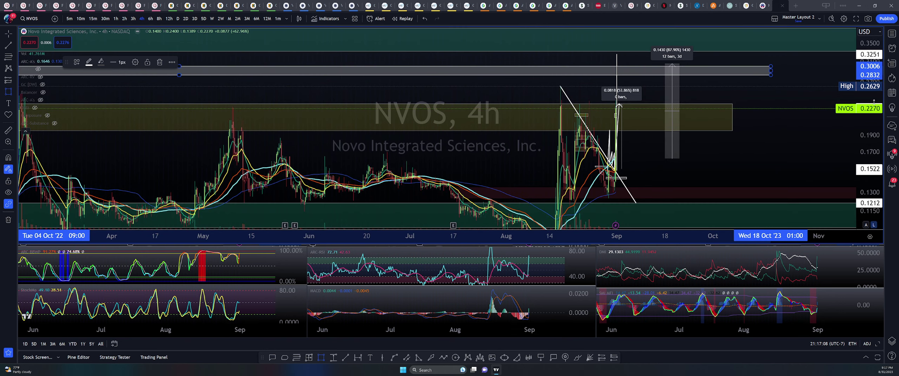
{"action": "left_click_drag", "start_coordinate": [748, 72], "coordinate": [764, 144]}
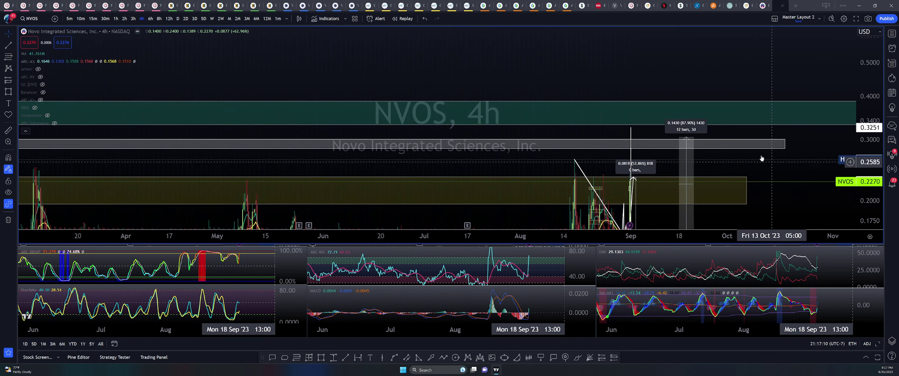
Select the new grey zone and the green upper target zone, compressing the price scale to show higher prices.
{"action": "left_click", "coordinate": [640, 142]}
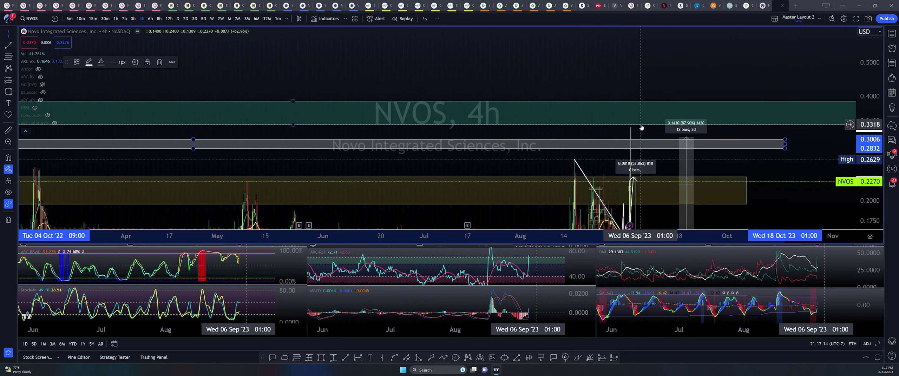
{"action": "scroll", "coordinate": [747, 127], "scroll_direction": "down", "scroll_amount": 2}
{"action": "left_click", "coordinate": [484, 112]}
{"action": "scroll", "coordinate": [472, 62], "scroll_direction": "down", "scroll_amount": 3}
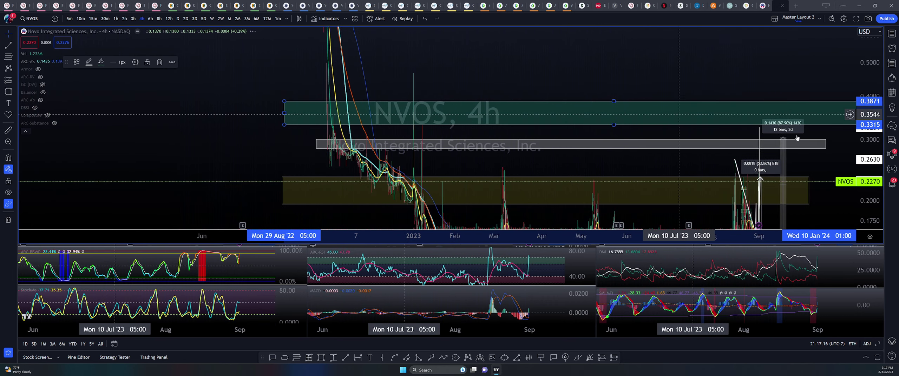
{"action": "left_click_drag", "start_coordinate": [869, 148], "coordinate": [877, 184]}
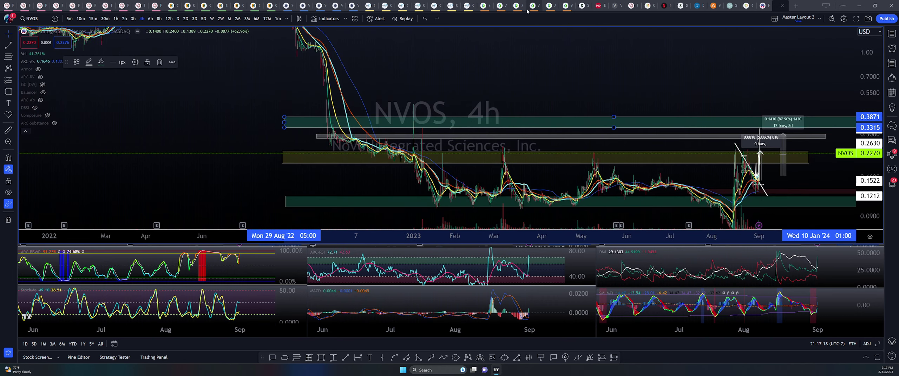
{"action": "scroll", "coordinate": [556, 76], "scroll_direction": "up", "scroll_amount": 5}
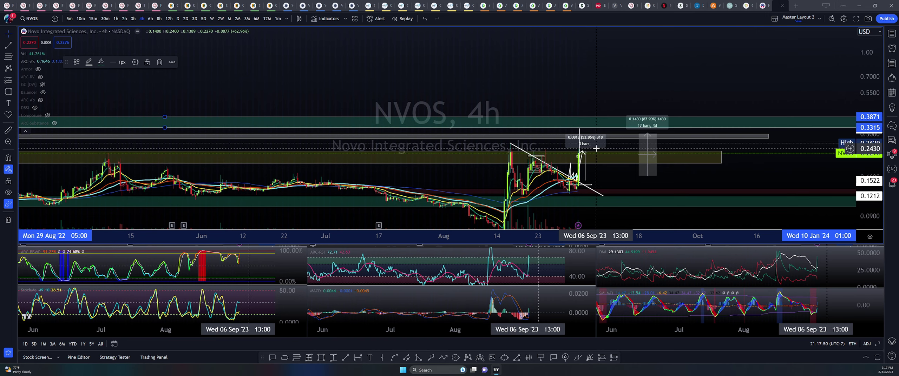
Centre the 0.2270 breakout and target zones, then hide the ARC-A moving-average lines.
{"action": "scroll", "coordinate": [849, 187], "scroll_direction": "up", "scroll_amount": 5}
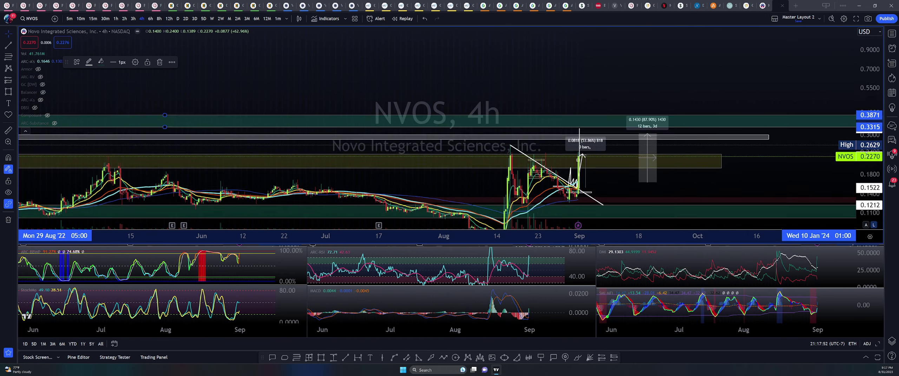
{"action": "scroll", "coordinate": [521, 55], "scroll_direction": "up", "scroll_amount": 3}
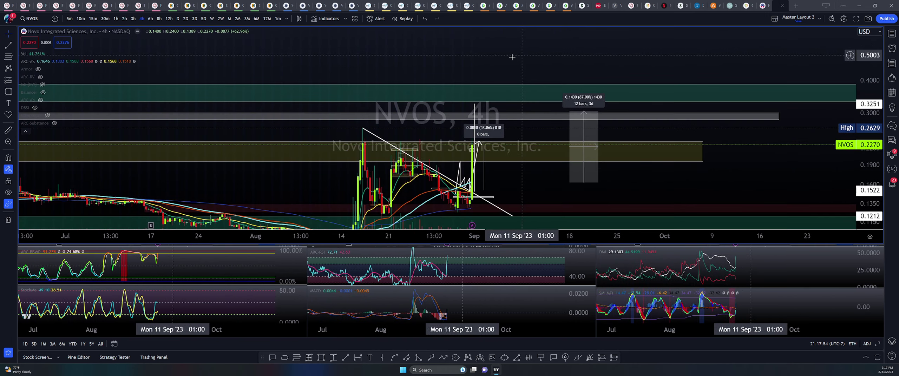
{"action": "left_click_drag", "start_coordinate": [406, 62], "coordinate": [485, 66]}
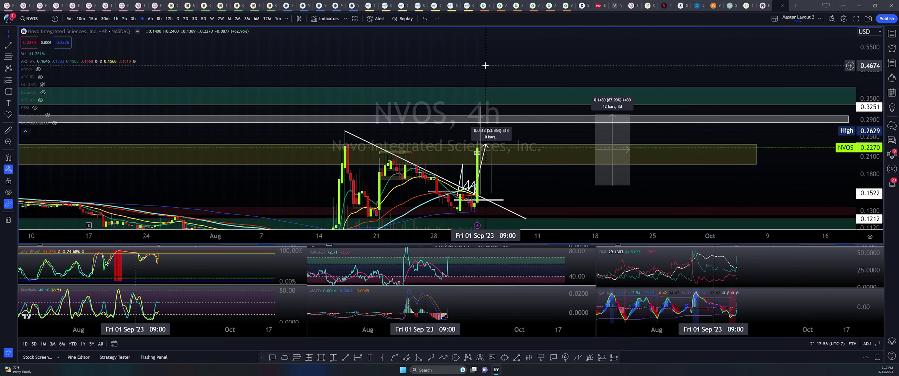
{"action": "scroll", "coordinate": [667, 184], "scroll_direction": "up", "scroll_amount": 2}
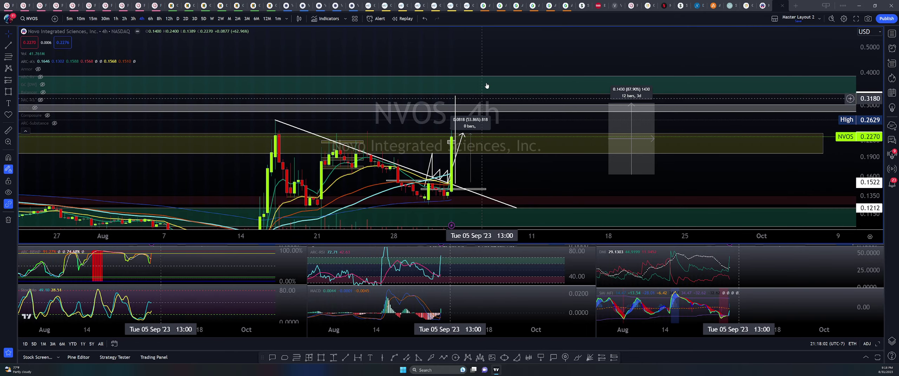
{"action": "left_click_drag", "start_coordinate": [449, 136], "coordinate": [532, 121]}
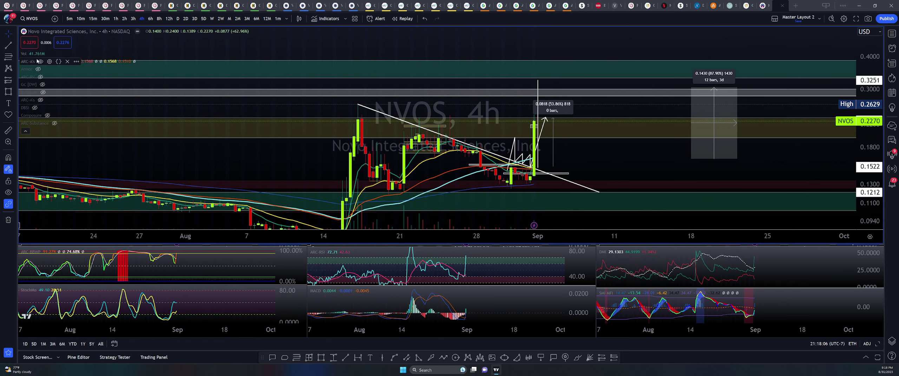
{"action": "left_click", "coordinate": [40, 61]}
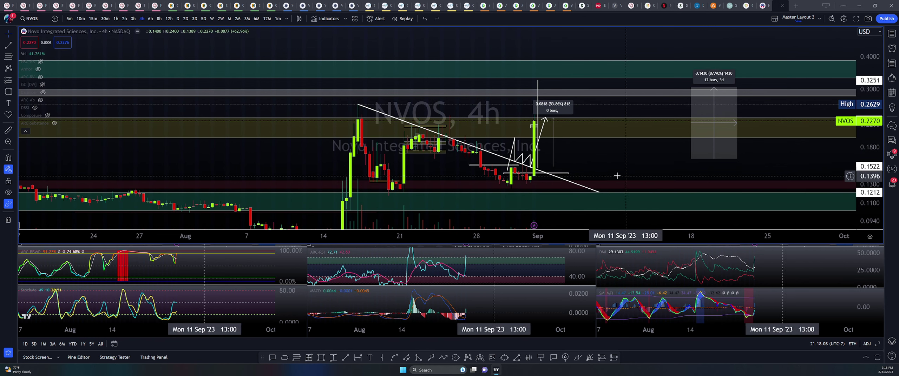